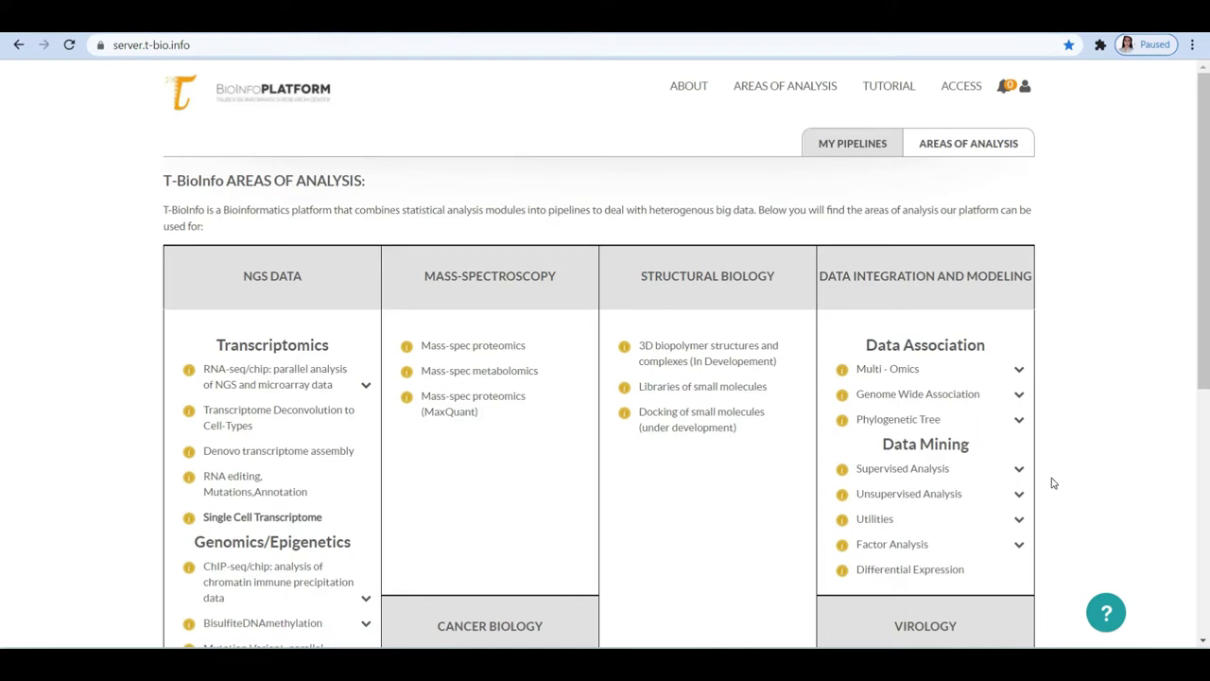
# Step: Create a new Utilities pipeline and upload Annotation_PDX_input2 from the Desktop as its input file
pyautogui.click(880, 524)
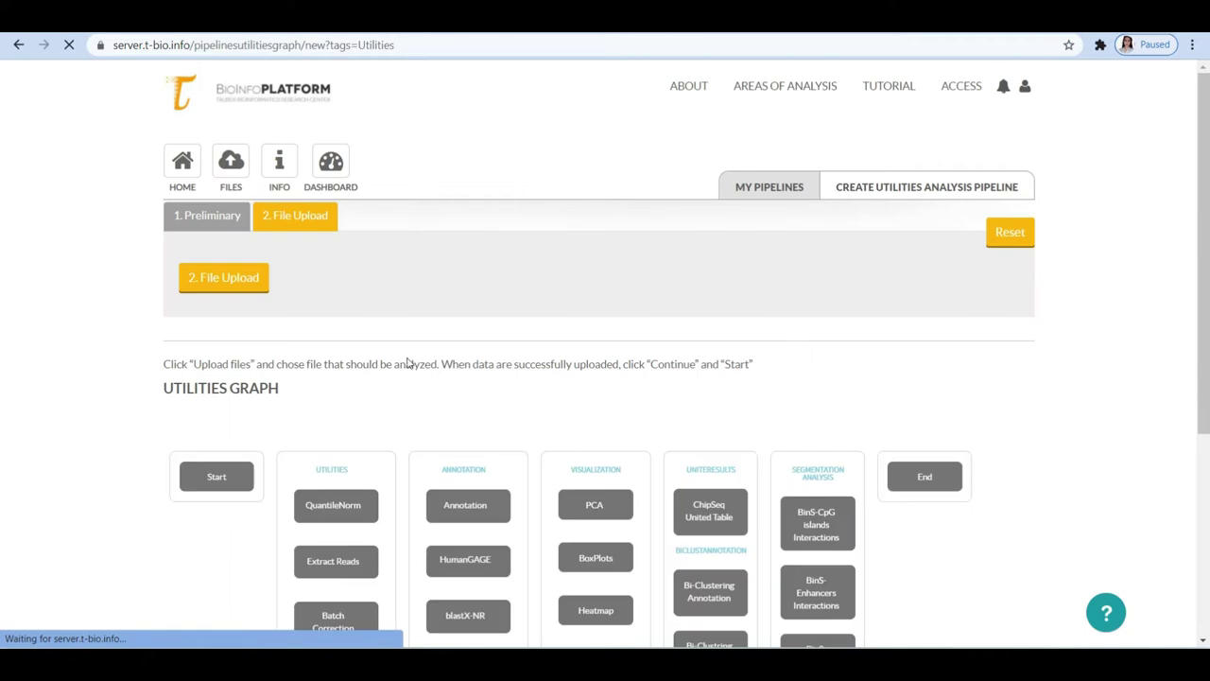
pyautogui.click(234, 279)
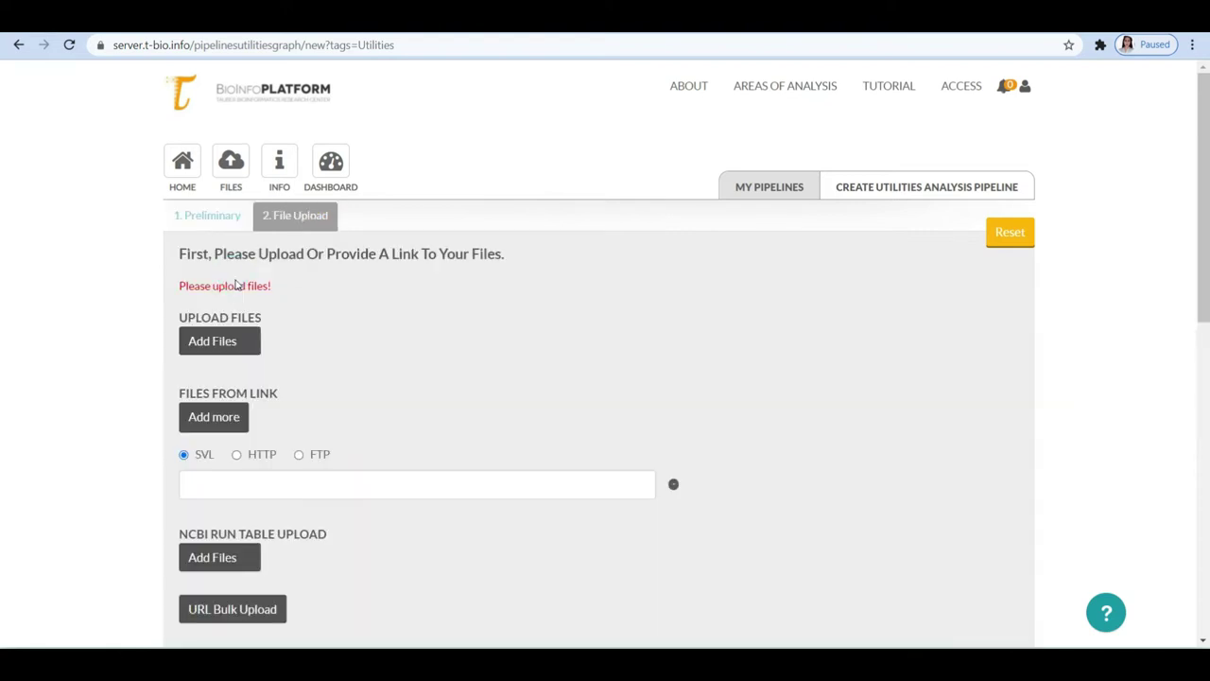
pyautogui.click(224, 345)
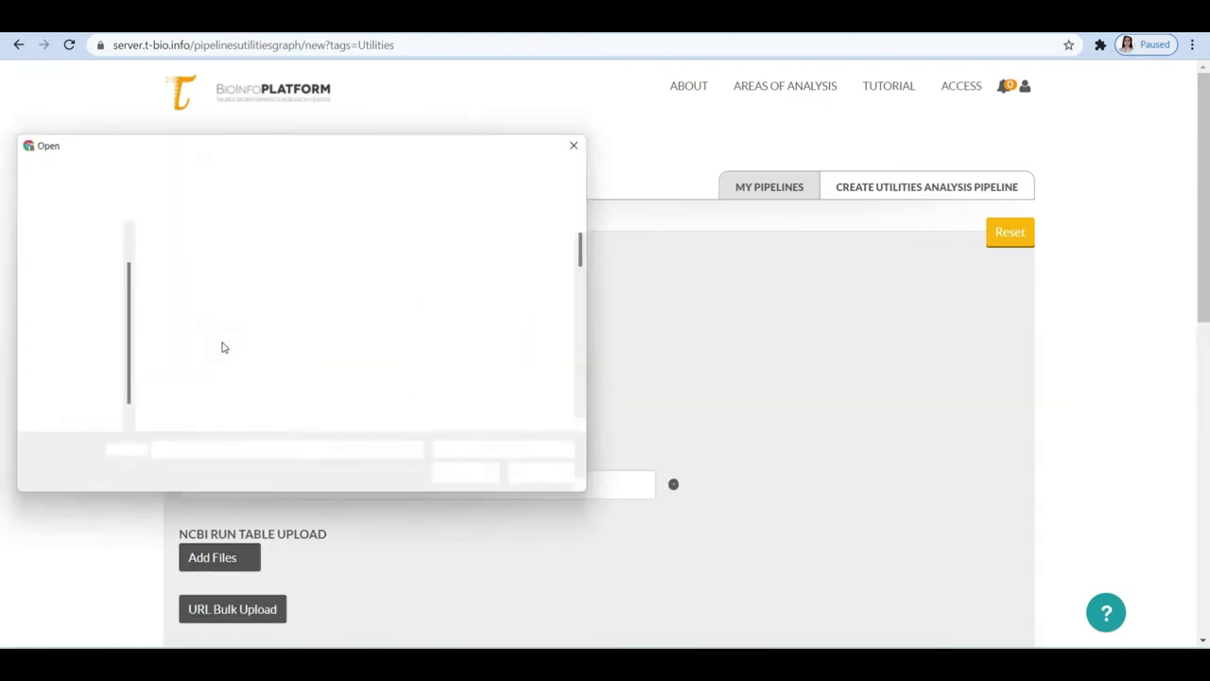
pyautogui.scroll(1, 58, 235)
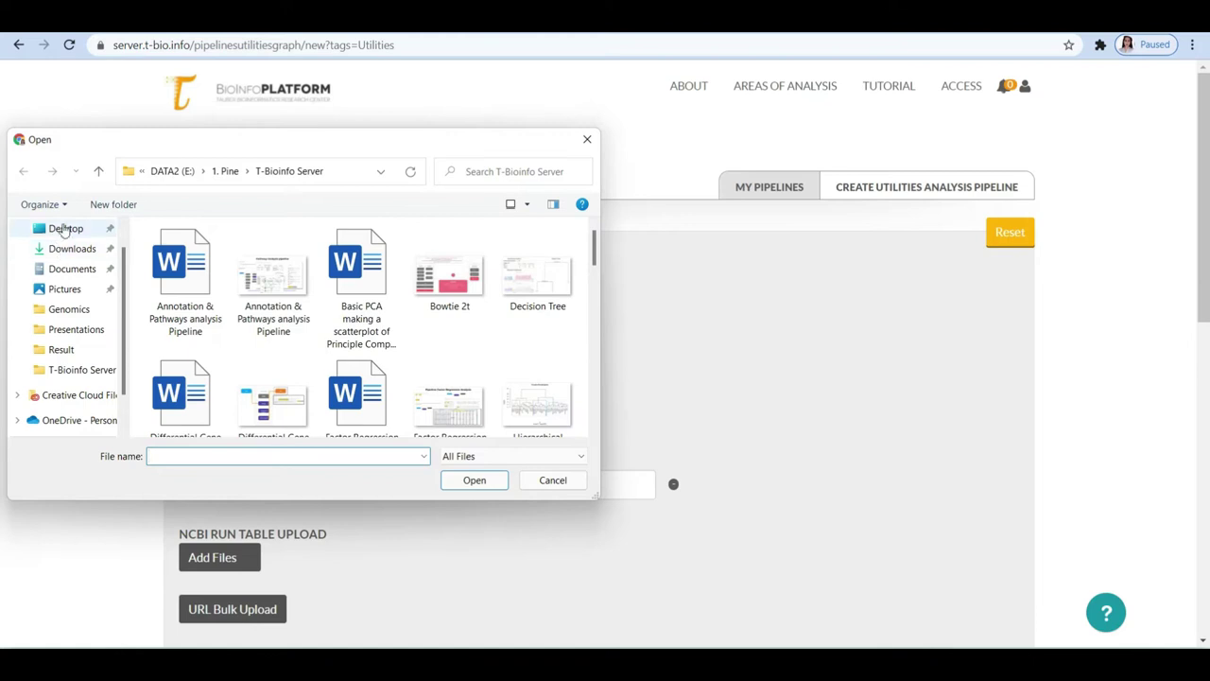
pyautogui.click(62, 228)
pyautogui.click(273, 274)
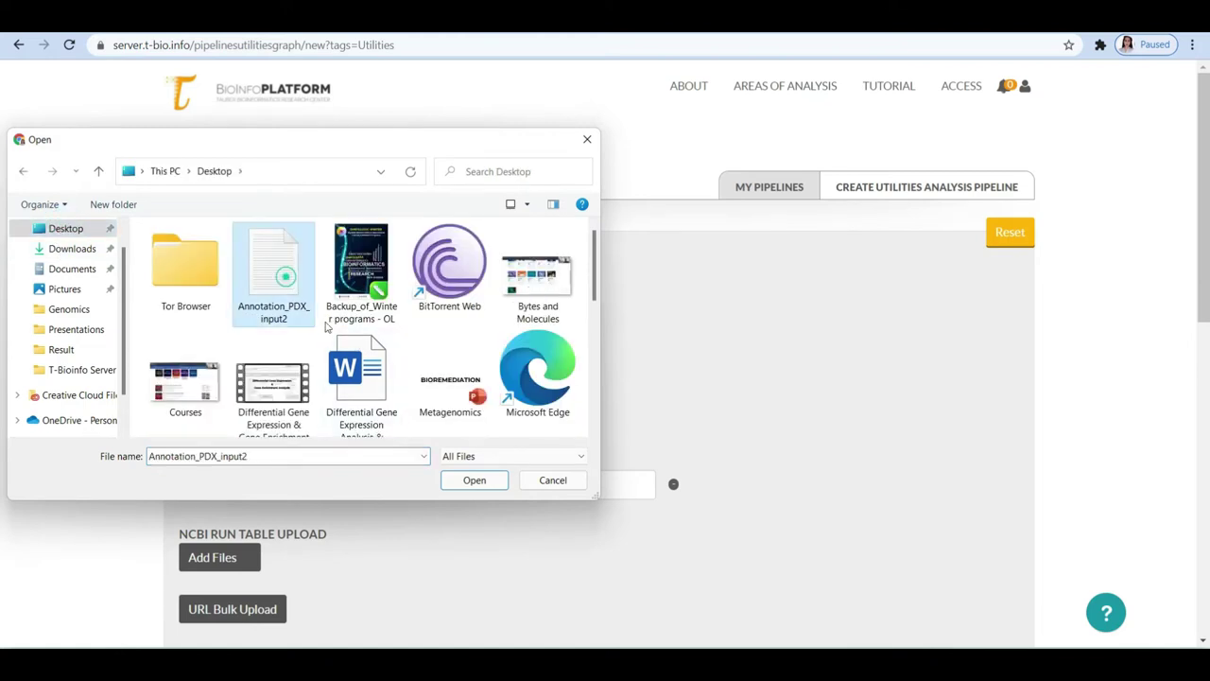
pyautogui.click(466, 483)
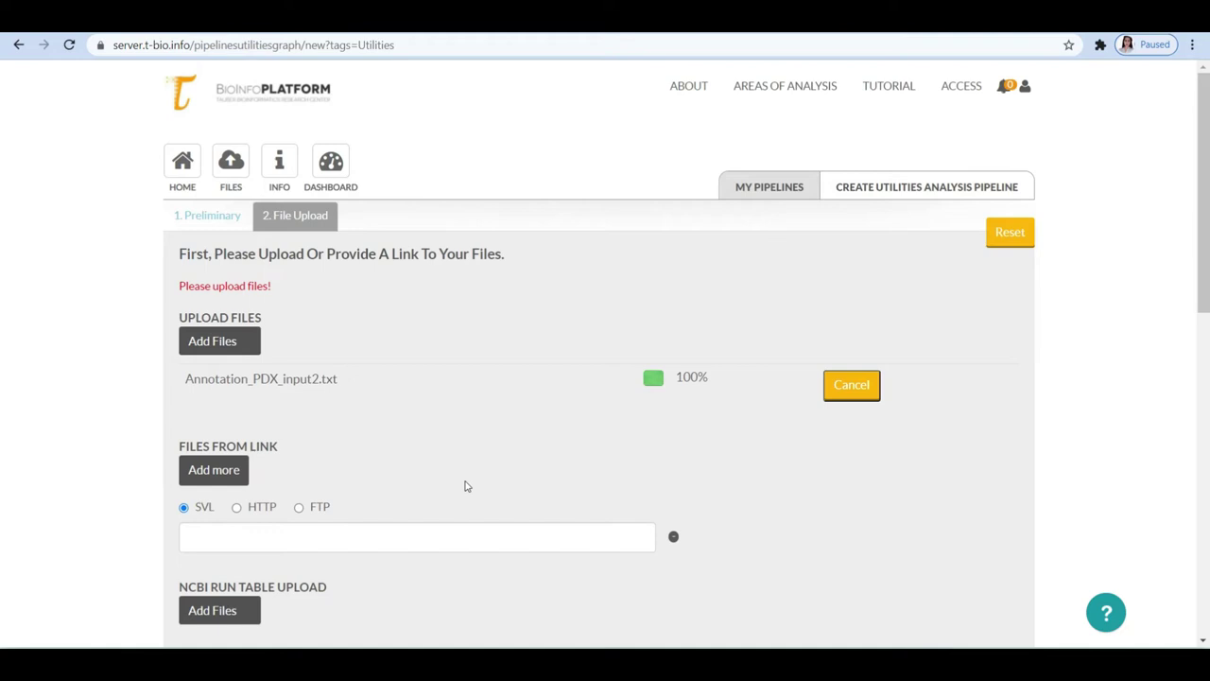
pyautogui.scroll(-2, 406, 492)
pyautogui.click(236, 562)
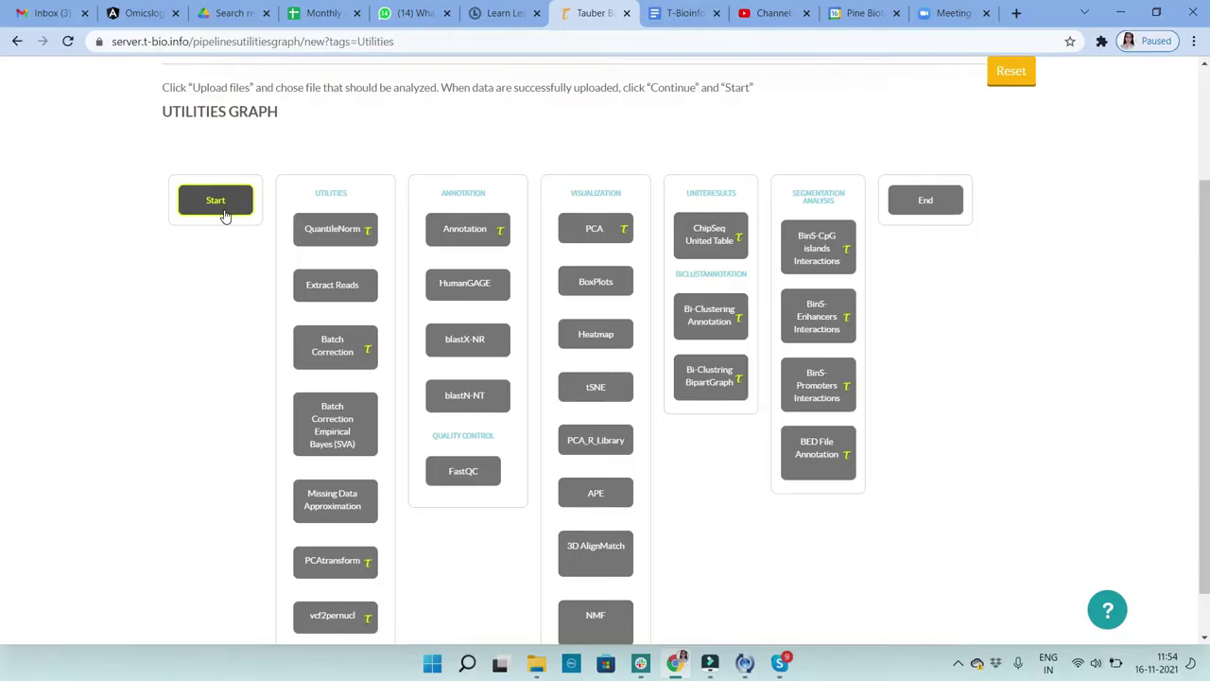
# Step: Start the pipeline graph and add the Annotation module with Output GO Categories YES and Header Present YES
pyautogui.click(225, 215)
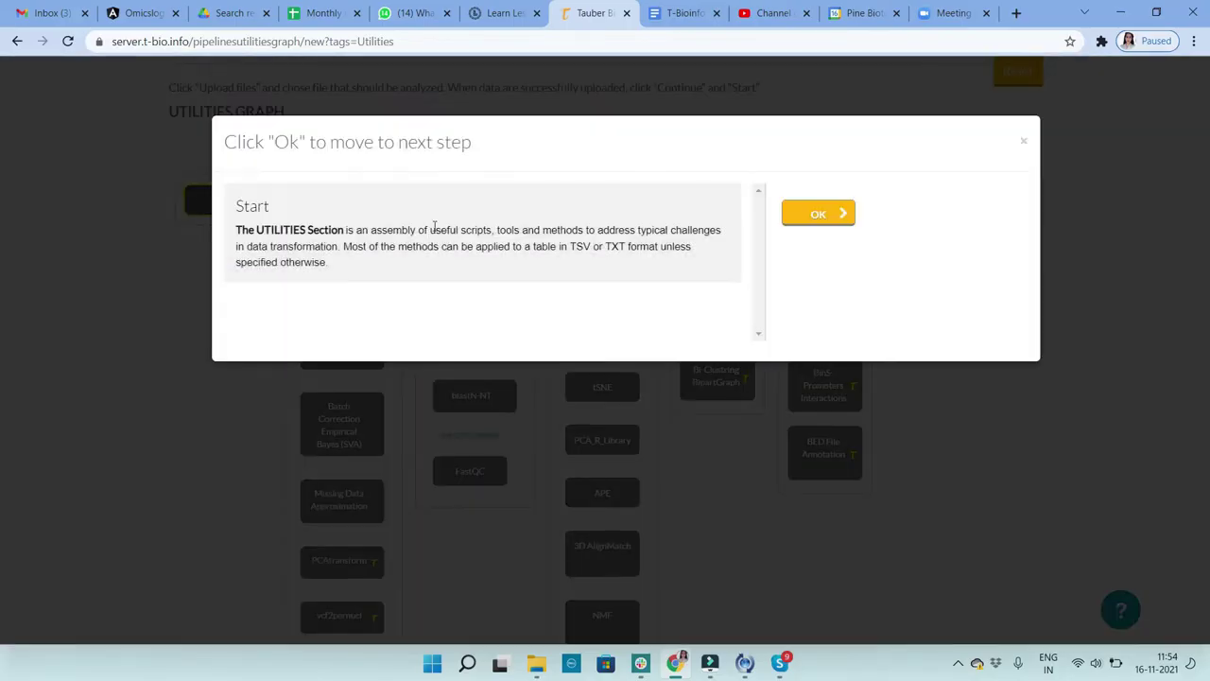
pyautogui.click(811, 216)
pyautogui.click(502, 242)
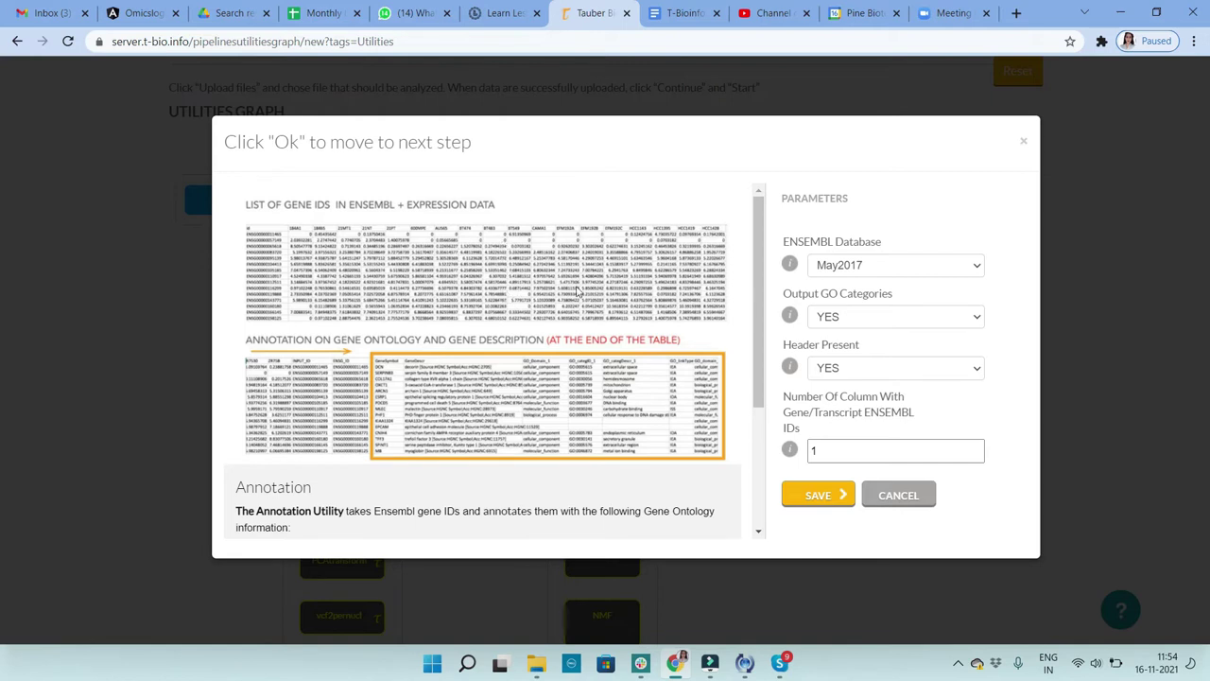
pyautogui.click(853, 322)
pyautogui.click(853, 339)
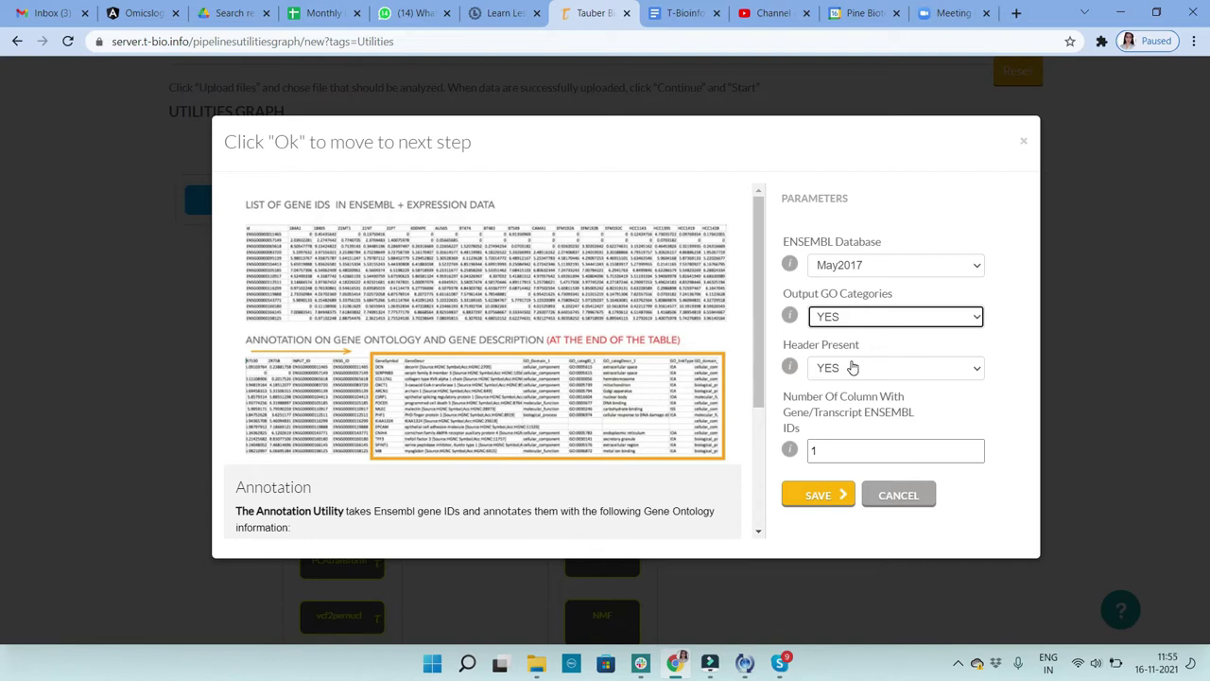
pyautogui.click(853, 368)
pyautogui.click(849, 385)
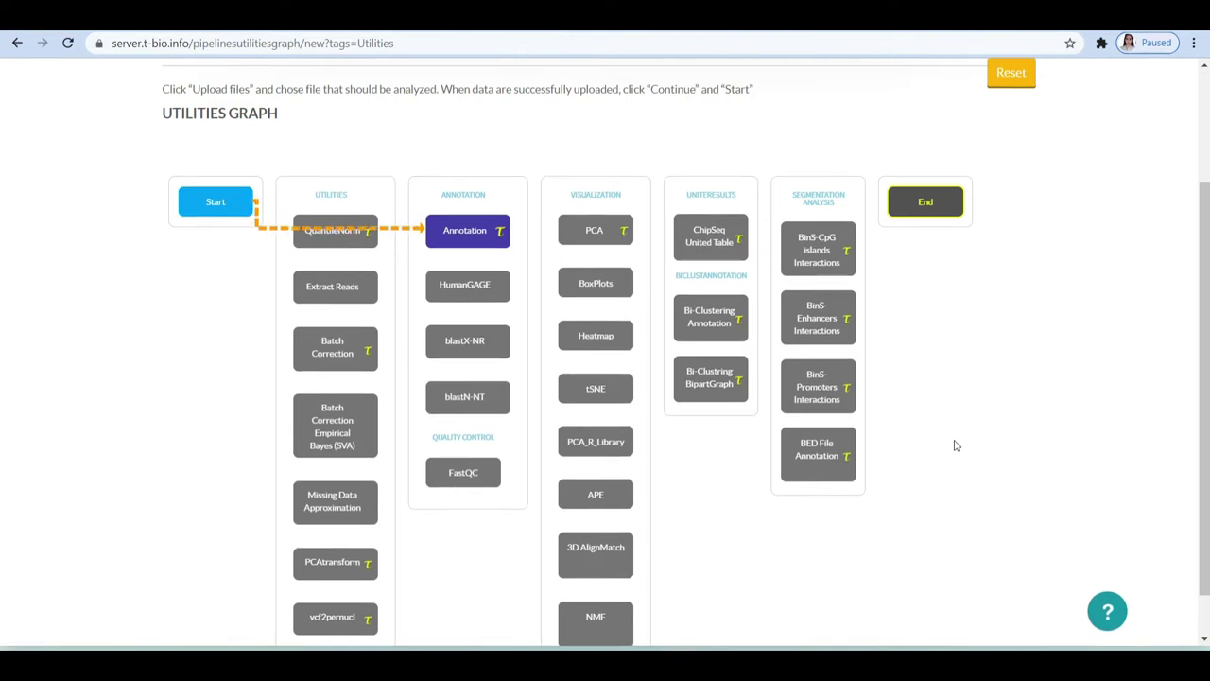
# Step: Complete and save the pipeline under the name Annotation, and run it on the cluster
pyautogui.scroll(2, 955, 446)
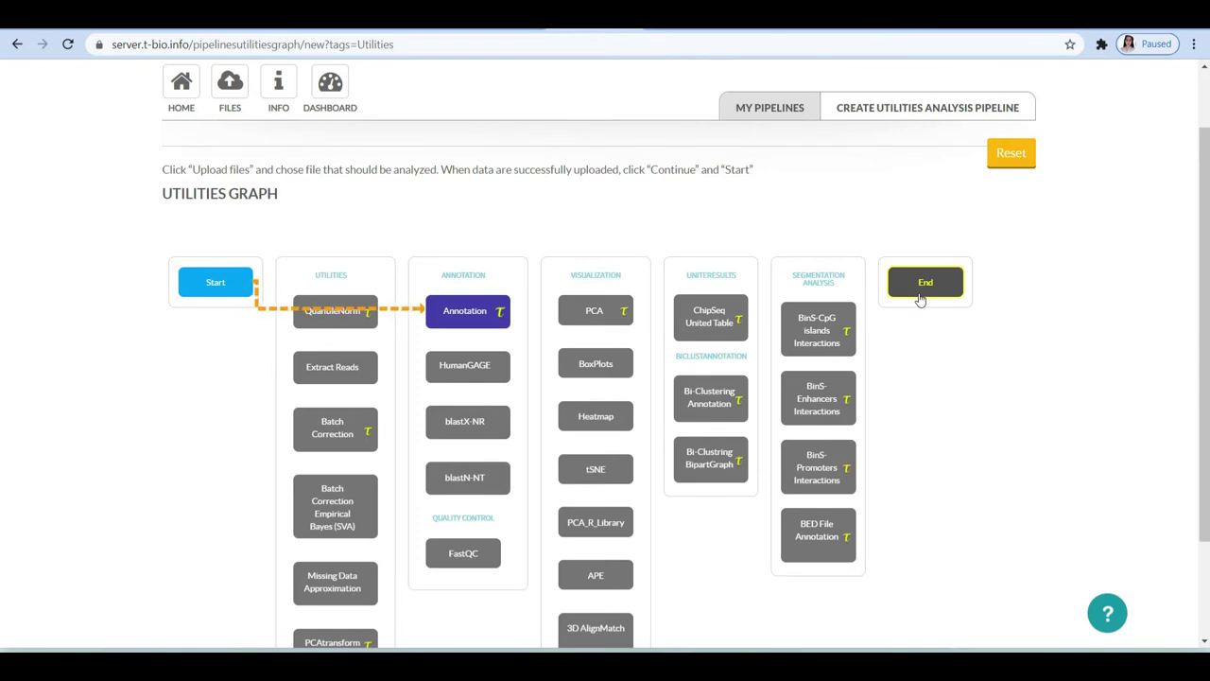
pyautogui.click(920, 299)
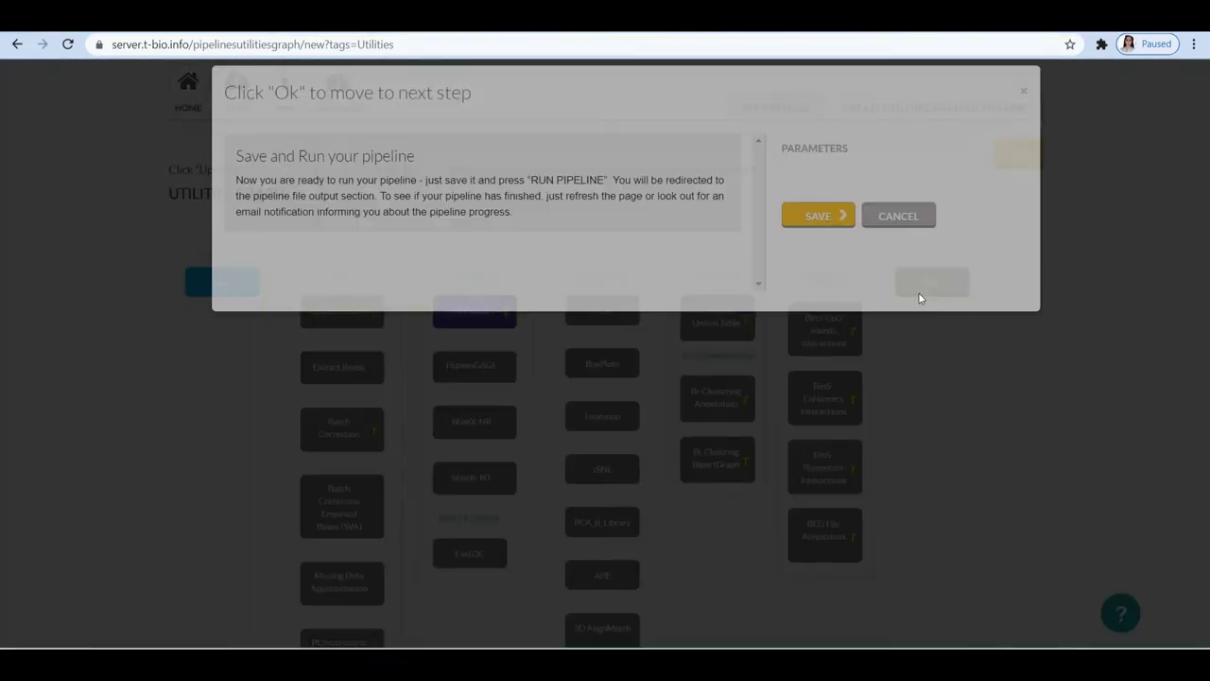
pyautogui.click(805, 271)
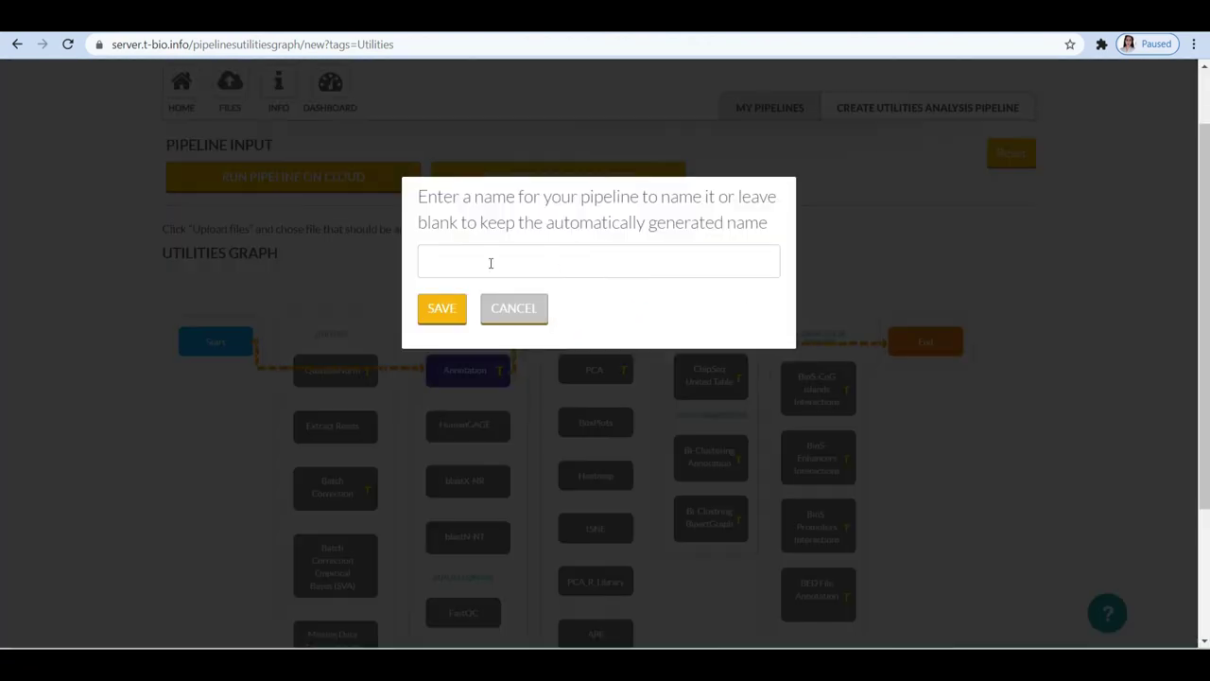
pyautogui.click(491, 262)
pyautogui.click(491, 289)
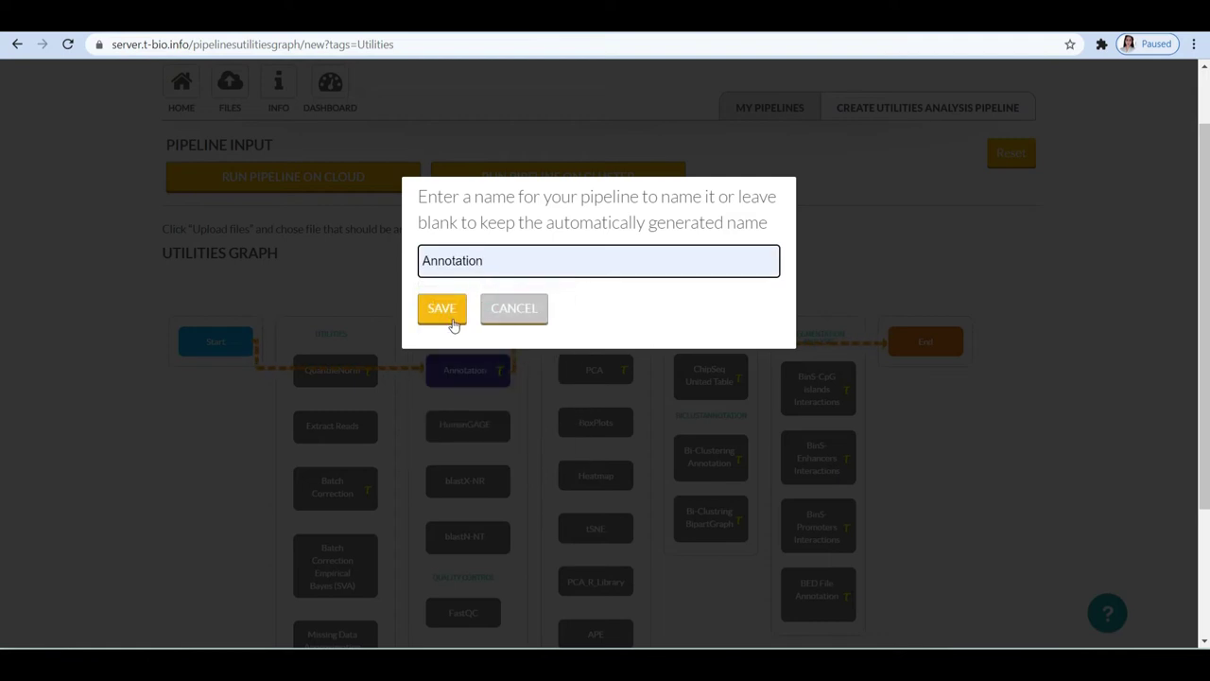
pyautogui.click(443, 309)
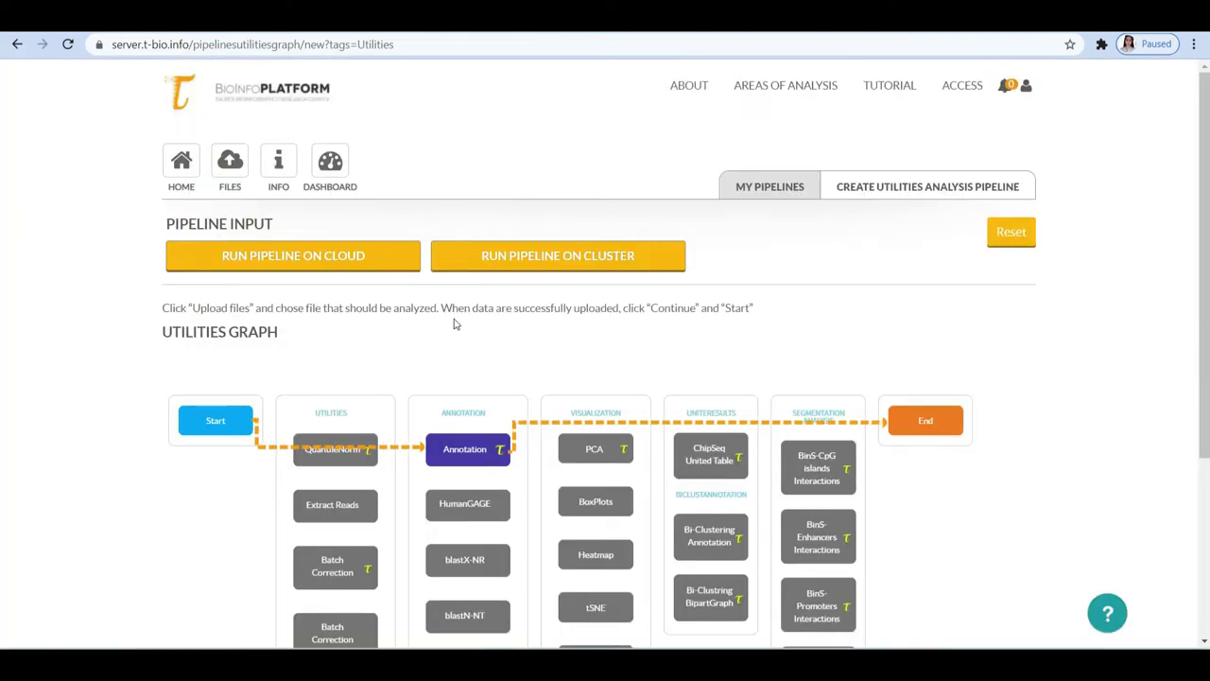
pyautogui.click(515, 261)
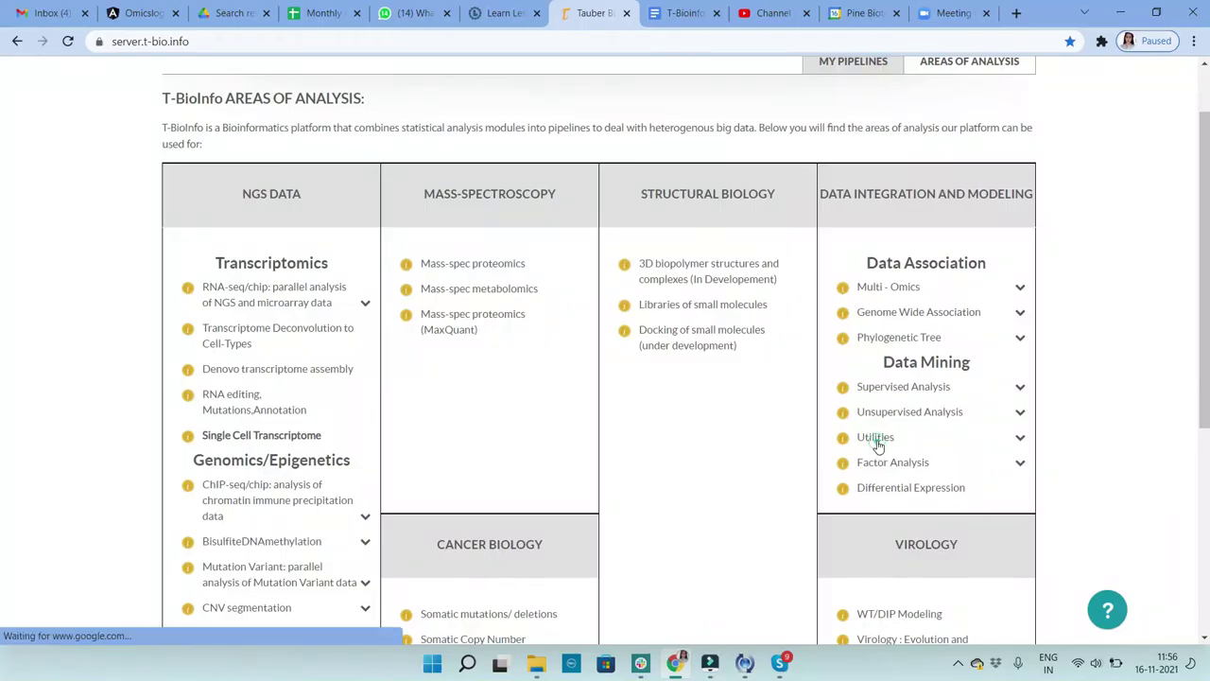
# Step: Create another Utilities pipeline and upload the Annotation_PDX_input2 file from the Desktop as its input
pyautogui.click(875, 439)
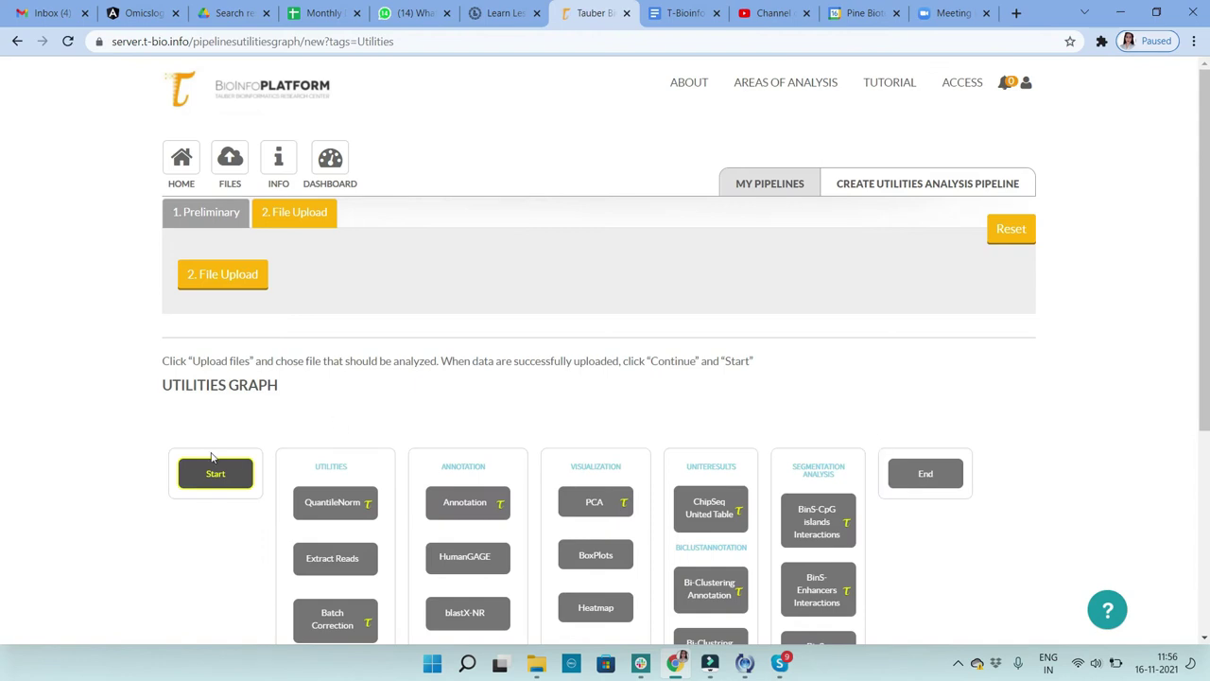
pyautogui.click(216, 282)
pyautogui.click(216, 338)
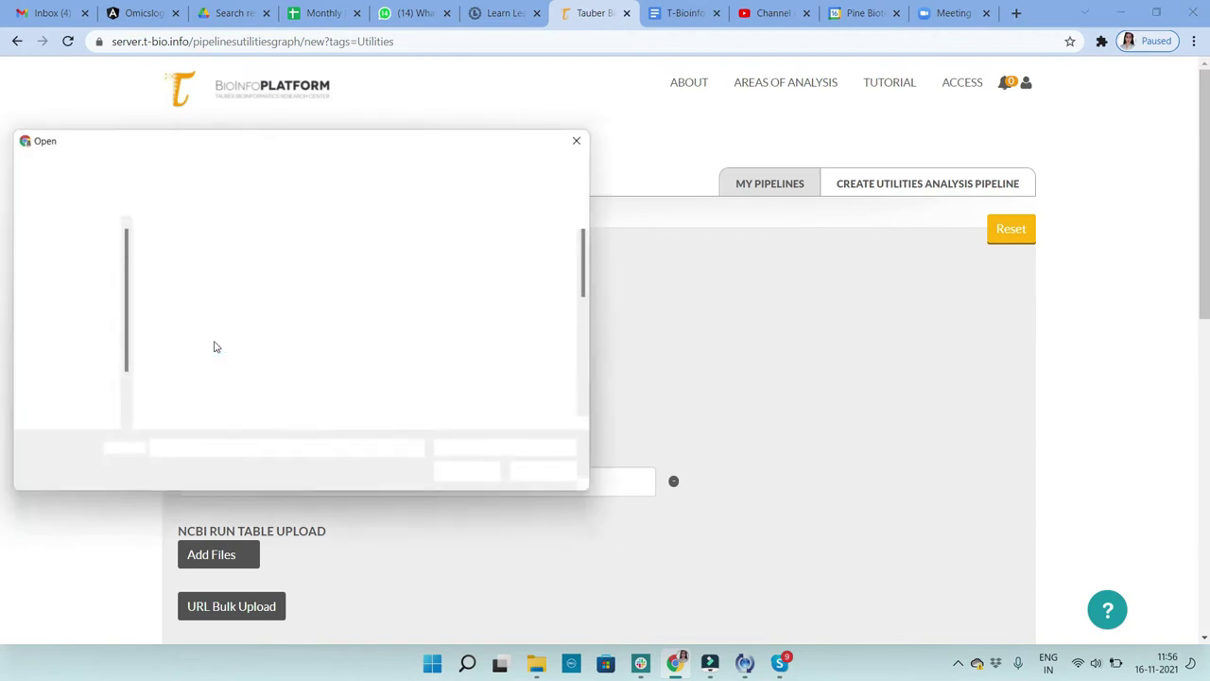
pyautogui.click(281, 315)
pyautogui.click(474, 477)
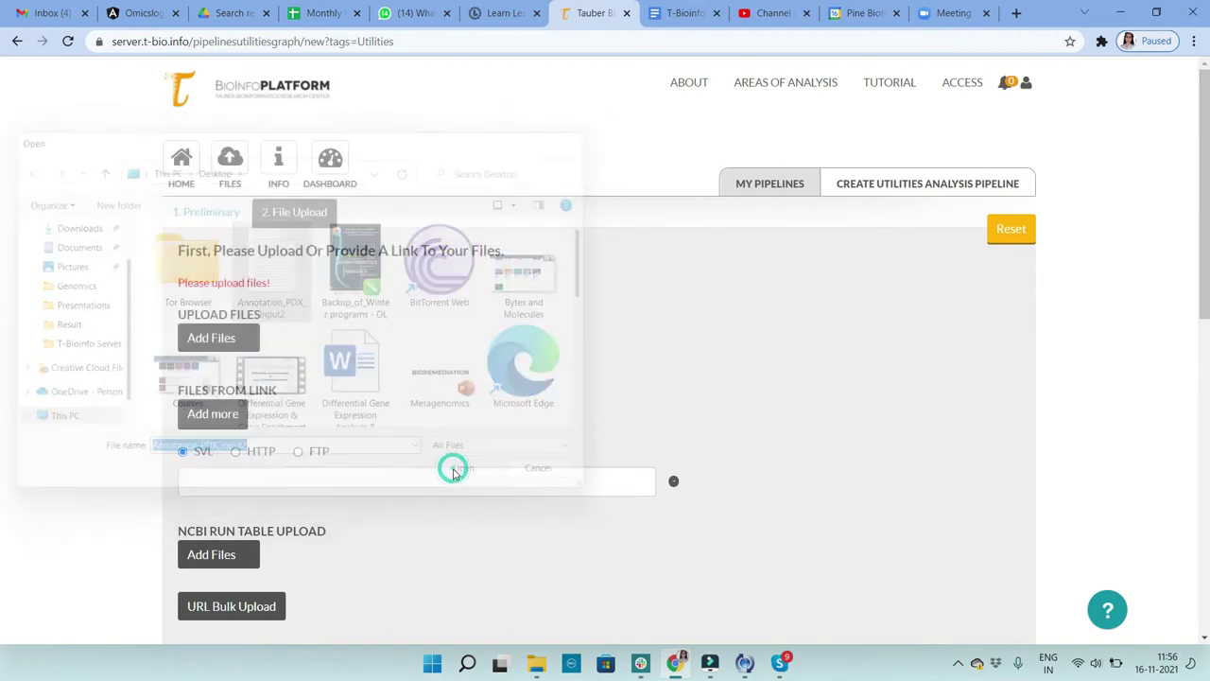
pyautogui.scroll(-1, 460, 470)
pyautogui.scroll(-1, 460, 470)
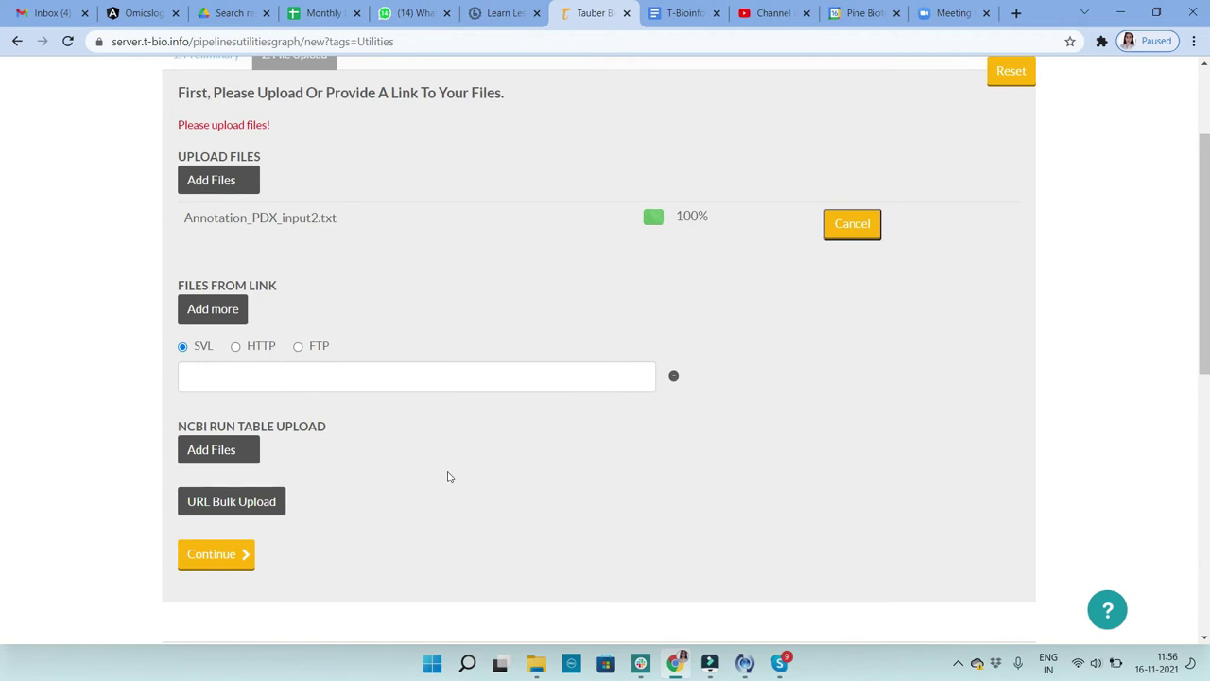
pyautogui.click(244, 559)
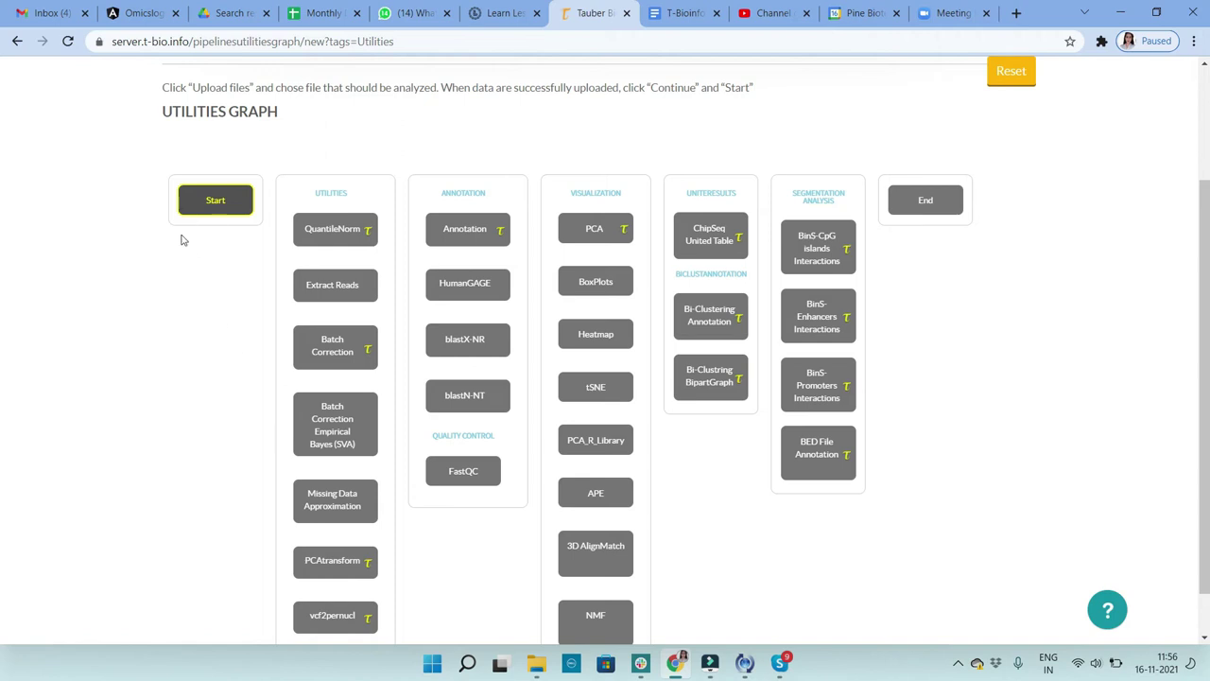
# Step: Start the pipeline graph and add the HumanGAGE module with the column header present option set to YES
pyautogui.click(212, 203)
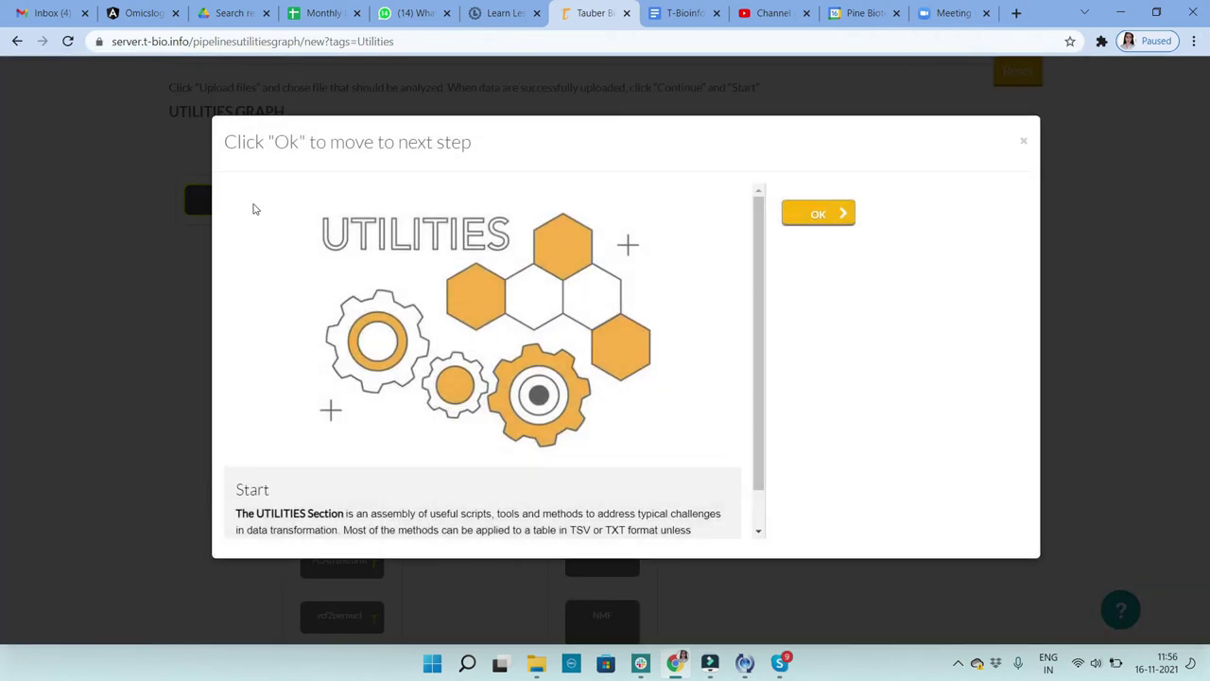
pyautogui.click(816, 211)
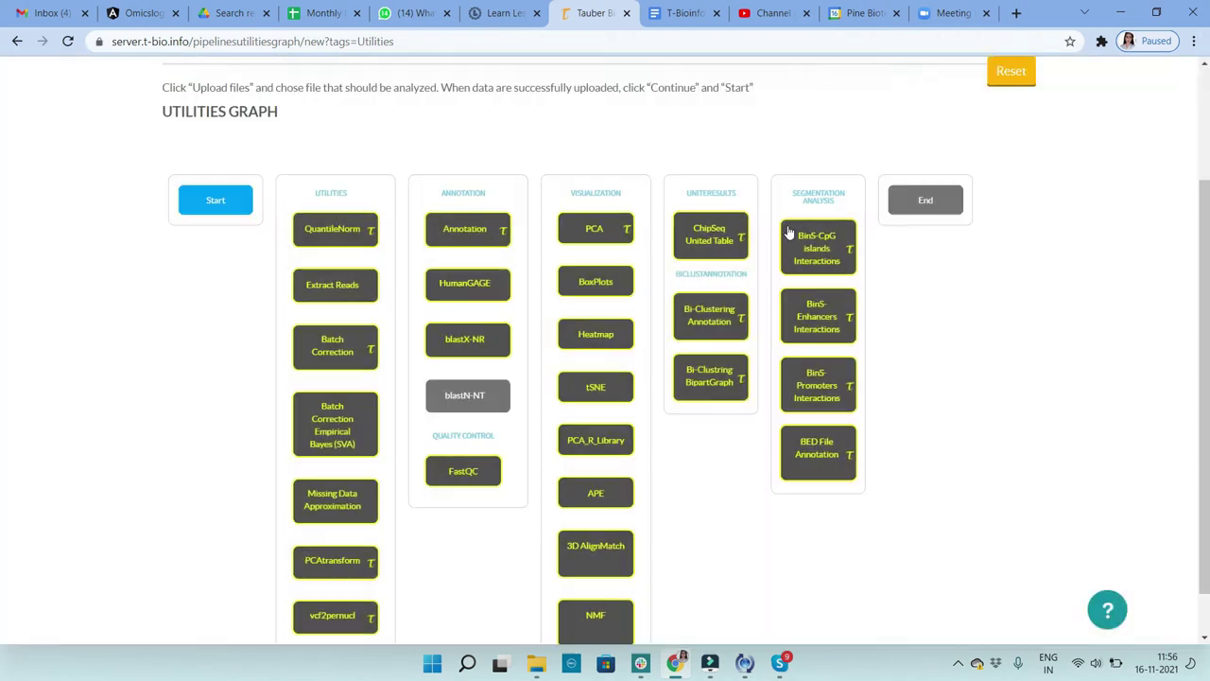
pyautogui.click(468, 283)
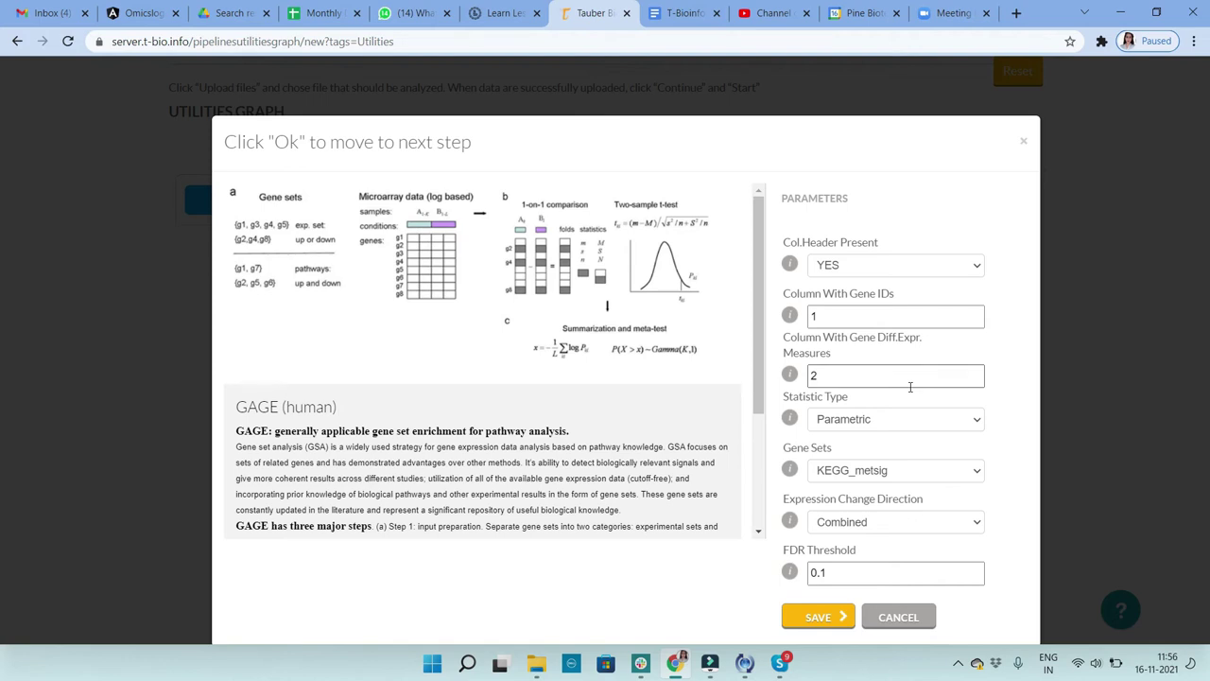
pyautogui.click(871, 266)
pyautogui.click(873, 282)
# Step: Review the HumanGAGE settings for the gene ID column and the differential expression measures column
pyautogui.click(868, 318)
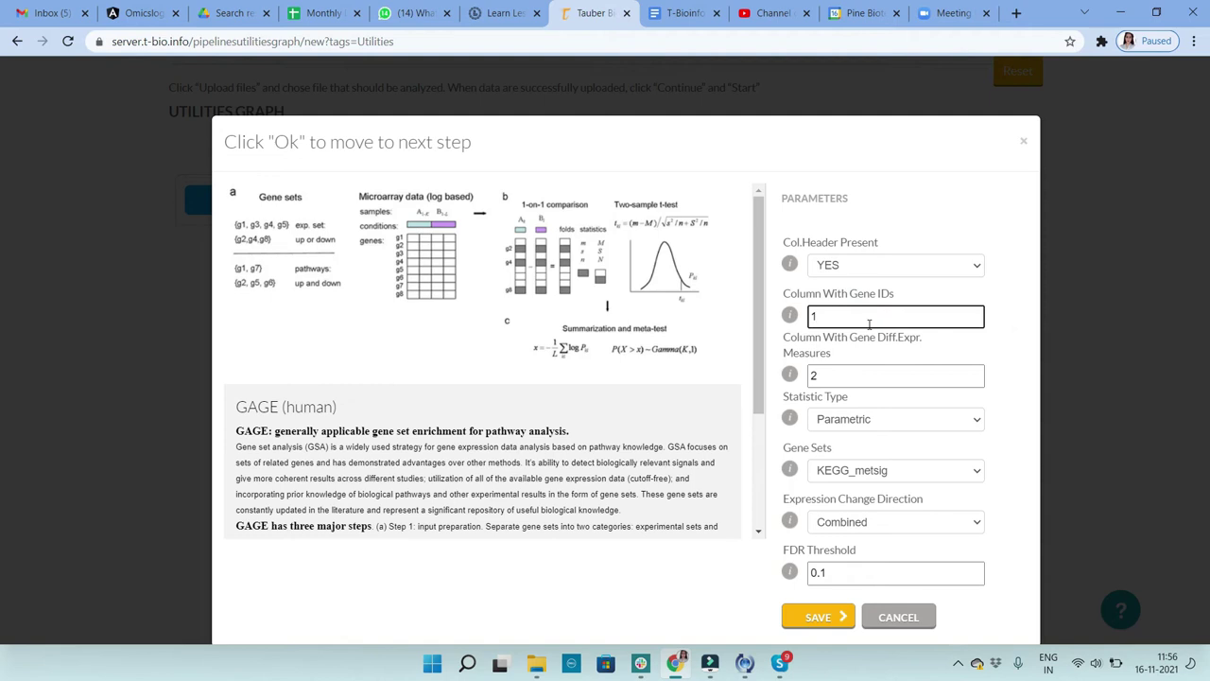
pyautogui.doubleClick(868, 322)
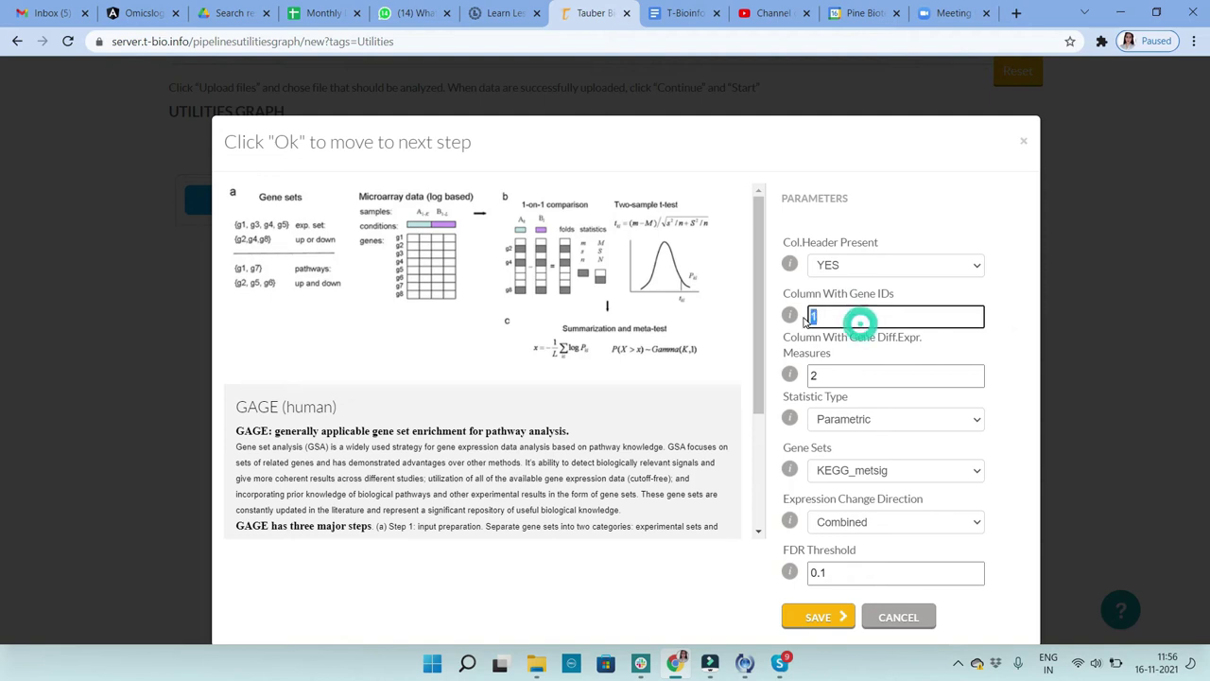
pyautogui.click(869, 375)
pyautogui.doubleClick(823, 376)
pyautogui.moveTo(794, 376)
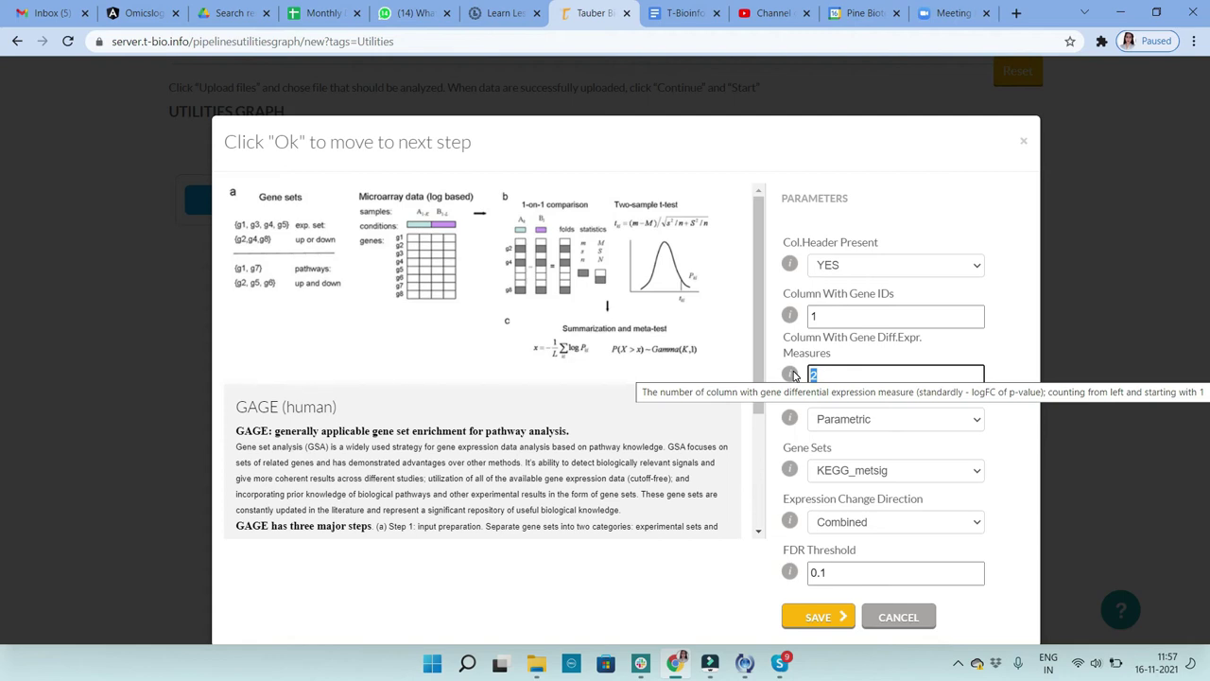
# Step: Choose Parametric as the statistic type, KEGG_metsig as the gene sets, and Combined as the expression change direction
pyautogui.click(876, 419)
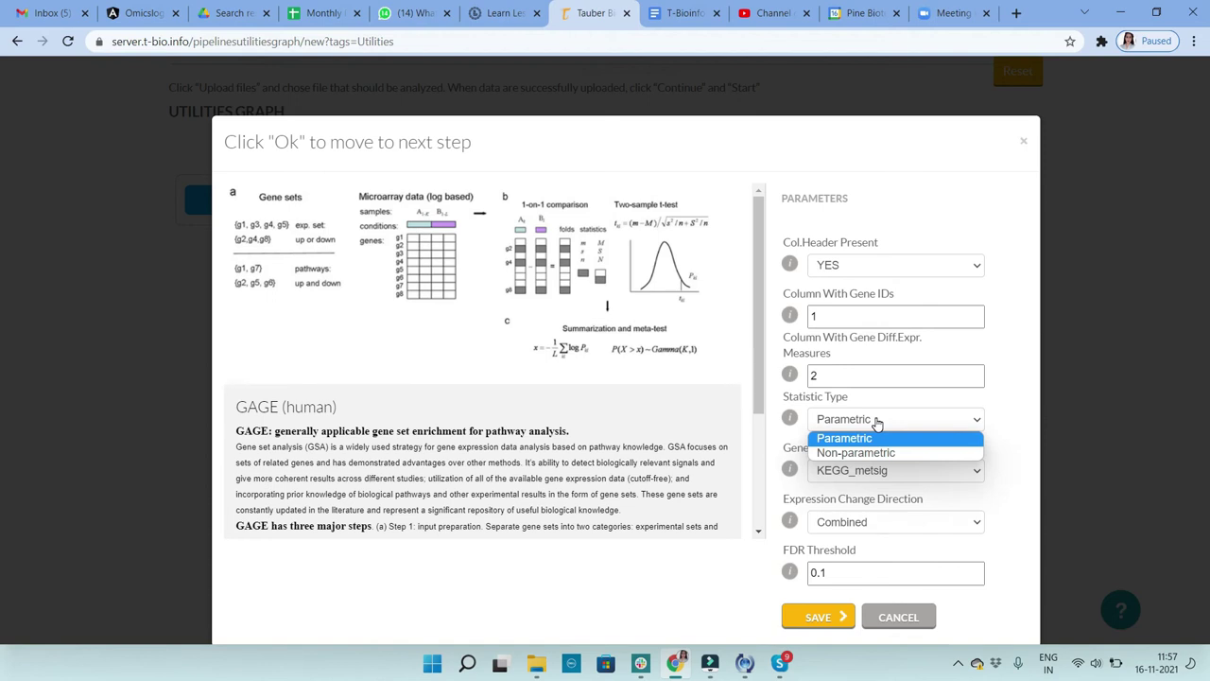
pyautogui.click(893, 406)
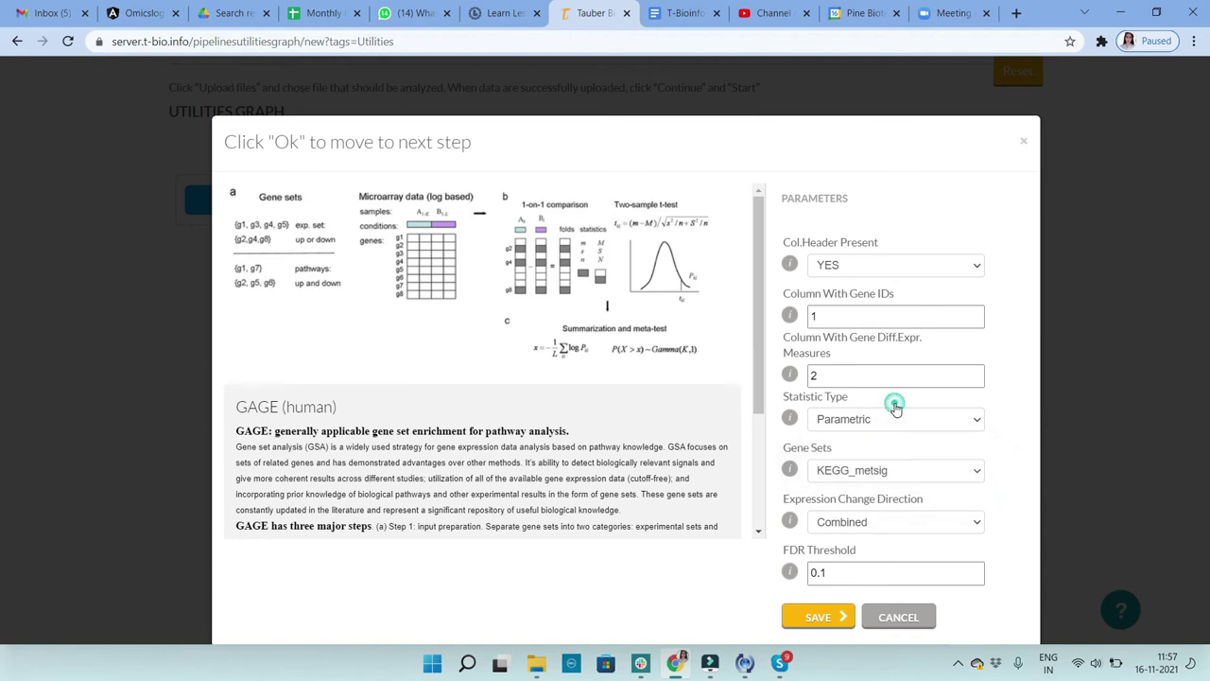
pyautogui.click(891, 478)
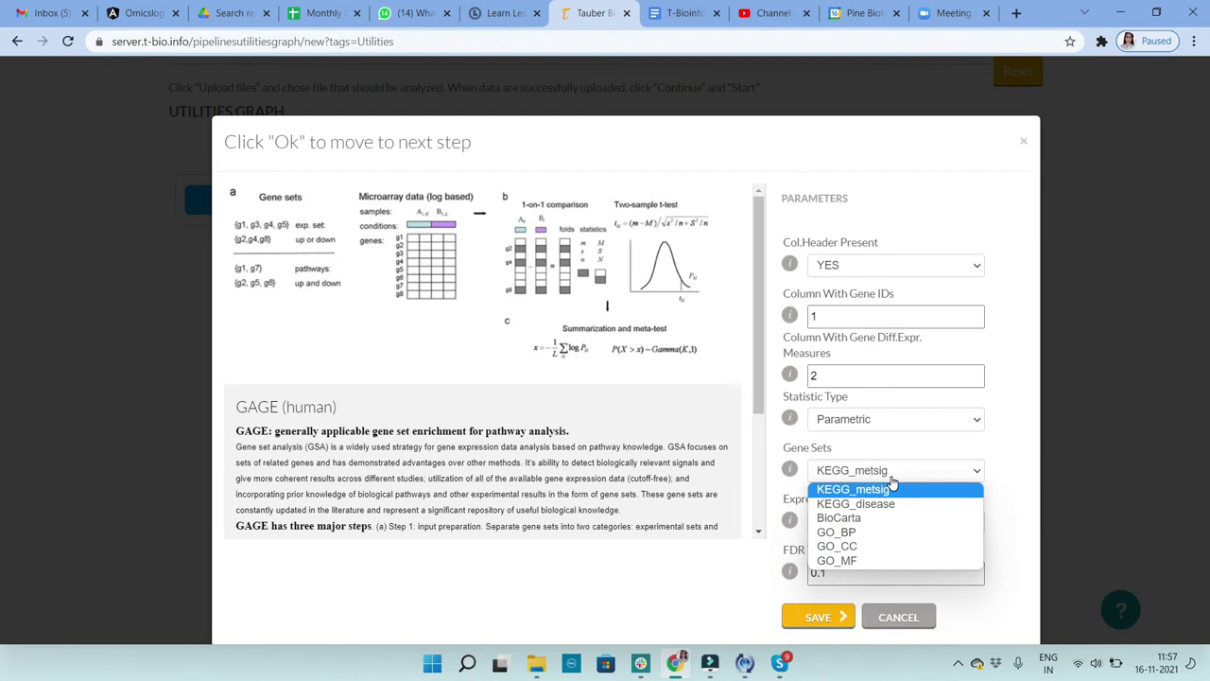
pyautogui.click(898, 463)
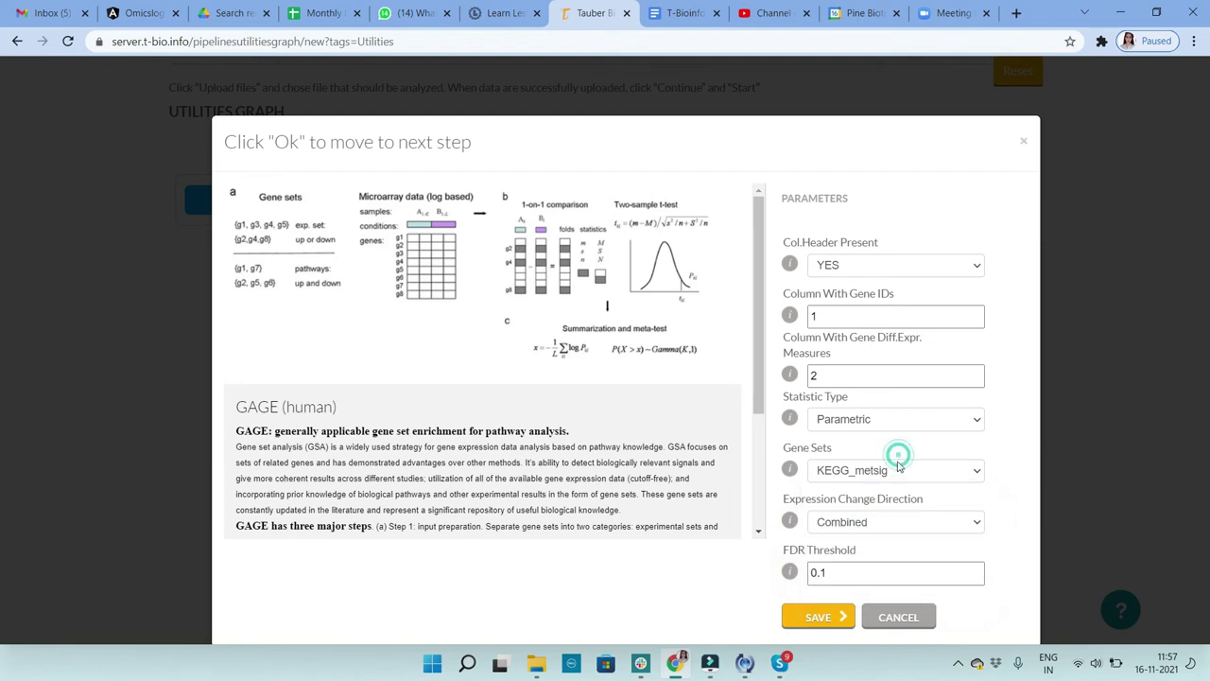
pyautogui.click(889, 525)
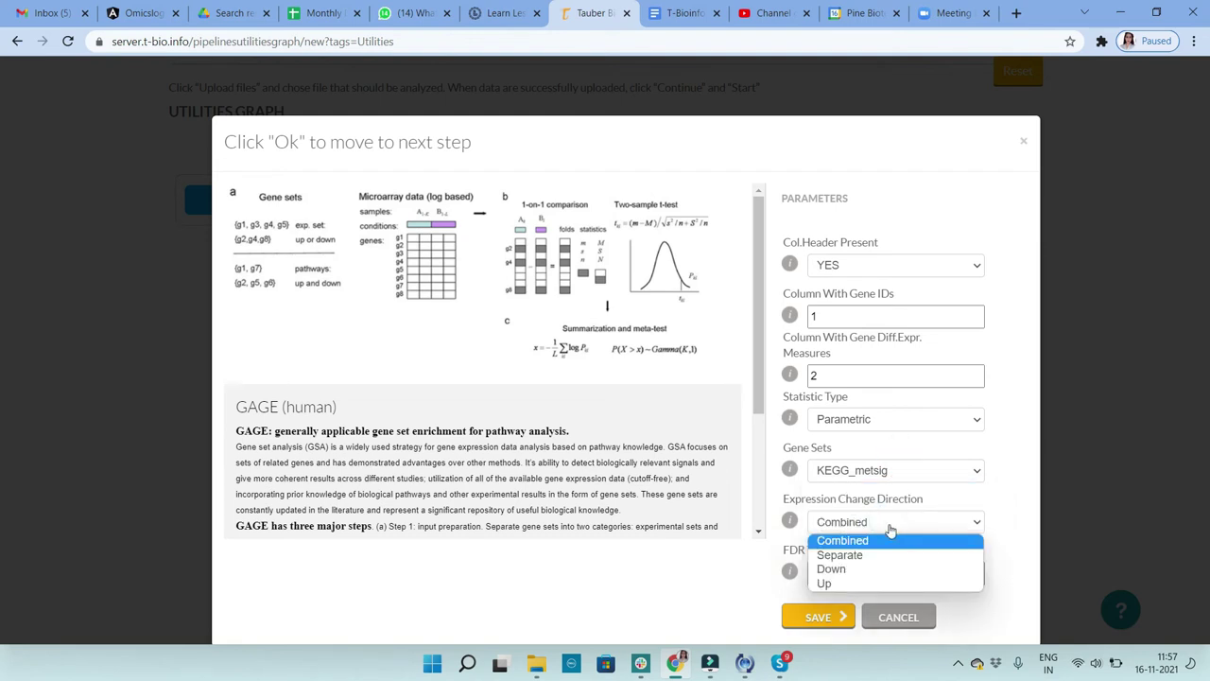
pyautogui.click(891, 541)
# Step: Set the FDR threshold to 0.05
pyautogui.click(883, 573)
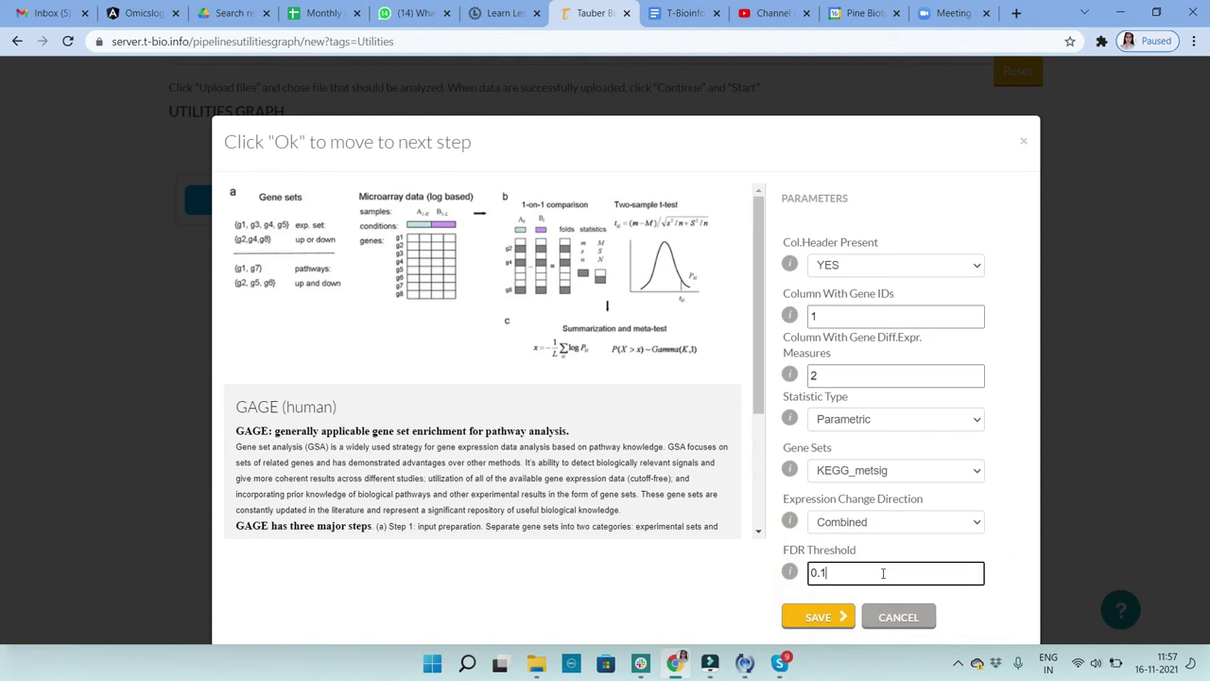
pyautogui.doubleClick(883, 573)
pyautogui.click(883, 574)
pyautogui.press('BackSpace')
pyautogui.write('05')
# Step: Set the FDR threshold to 1 and save the HumanGAGE module's parameters
pyautogui.moveTo(840, 572); pyautogui.dragTo(806, 574)
pyautogui.write('1')
pyautogui.click(819, 616)
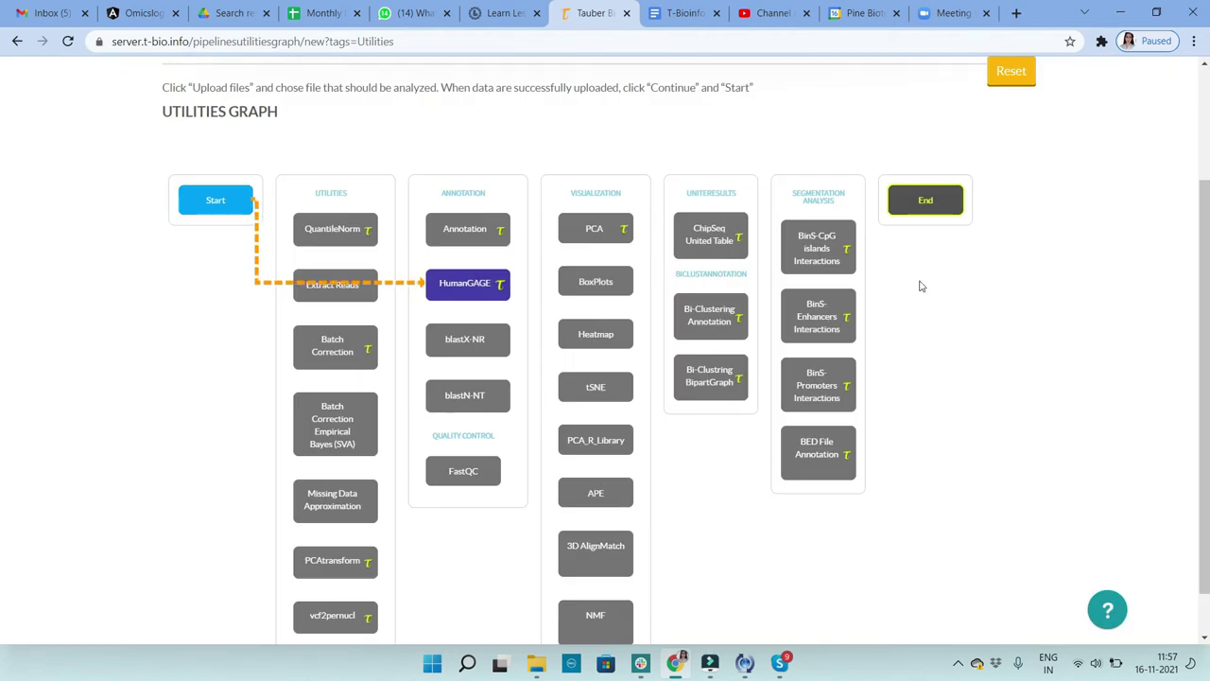
# Step: Complete the HumanGAGE pipeline by linking it to End, and run it on the cluster under the name Human Gage
pyautogui.click(941, 201)
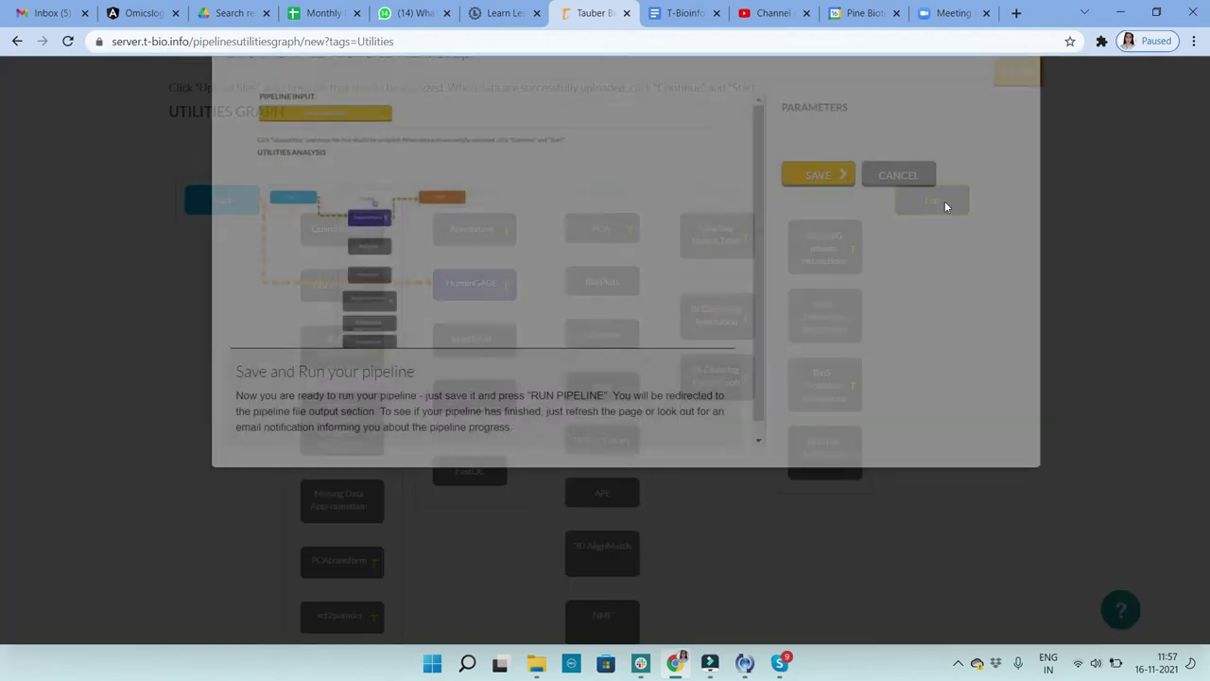
pyautogui.click(796, 271)
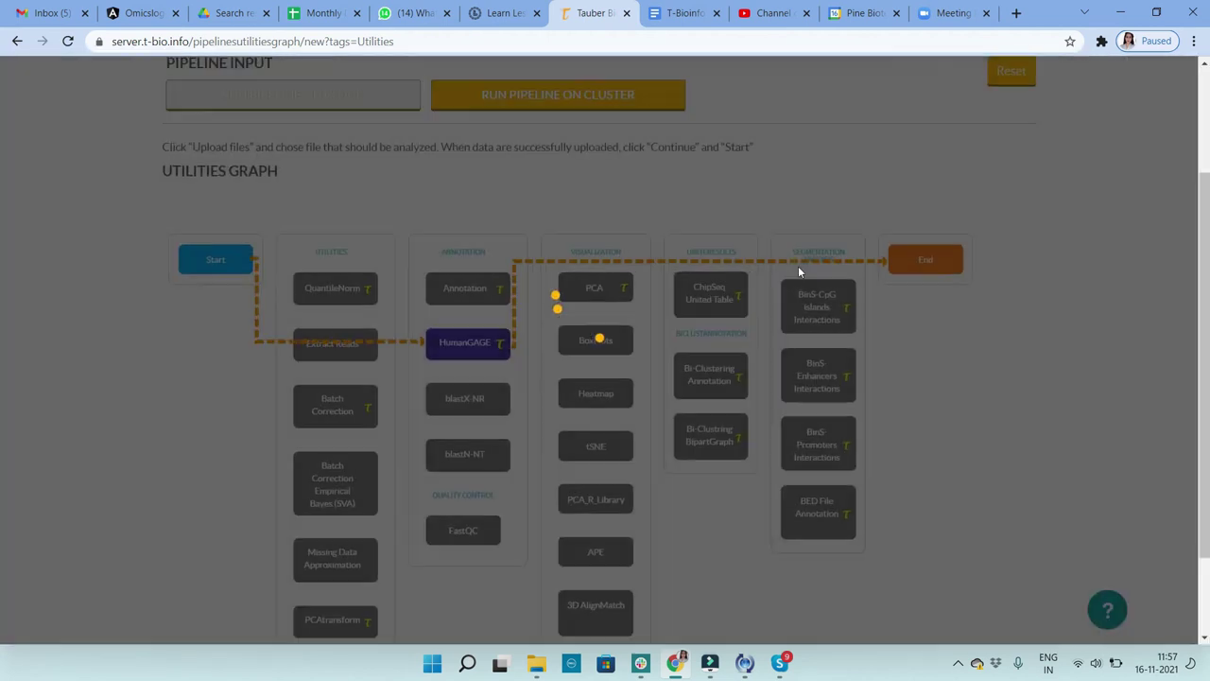
pyautogui.click(552, 254)
pyautogui.write('Human Gage')
pyautogui.click(439, 306)
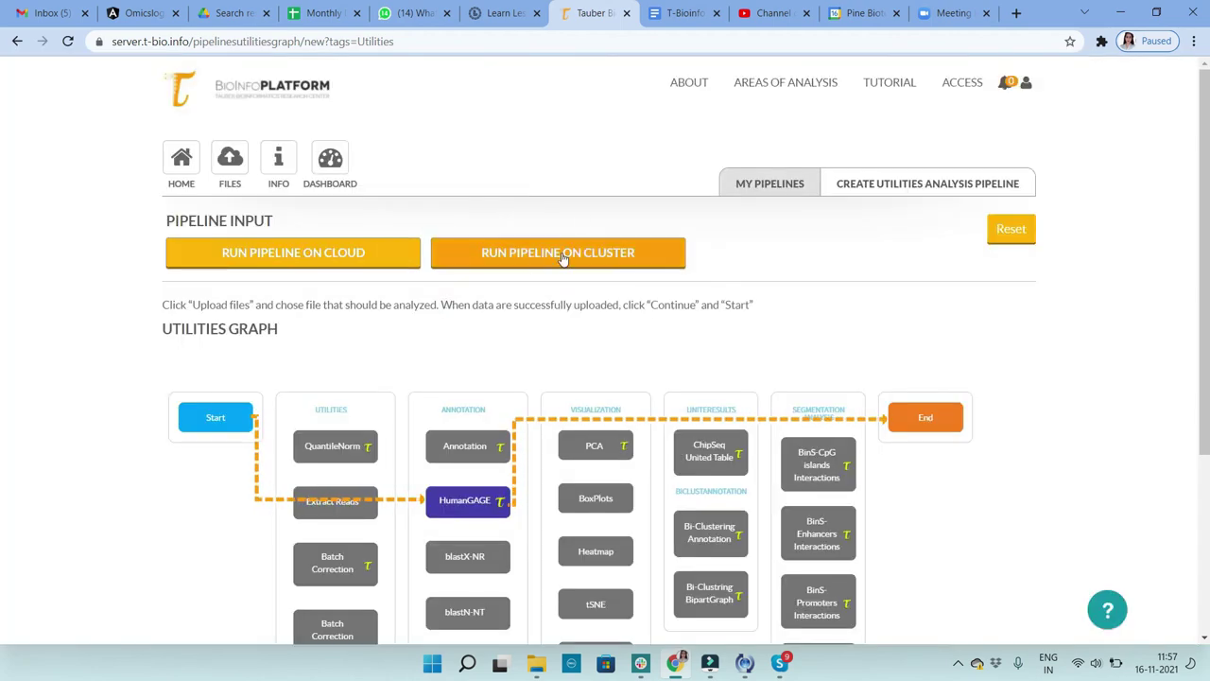
pyautogui.click(562, 259)
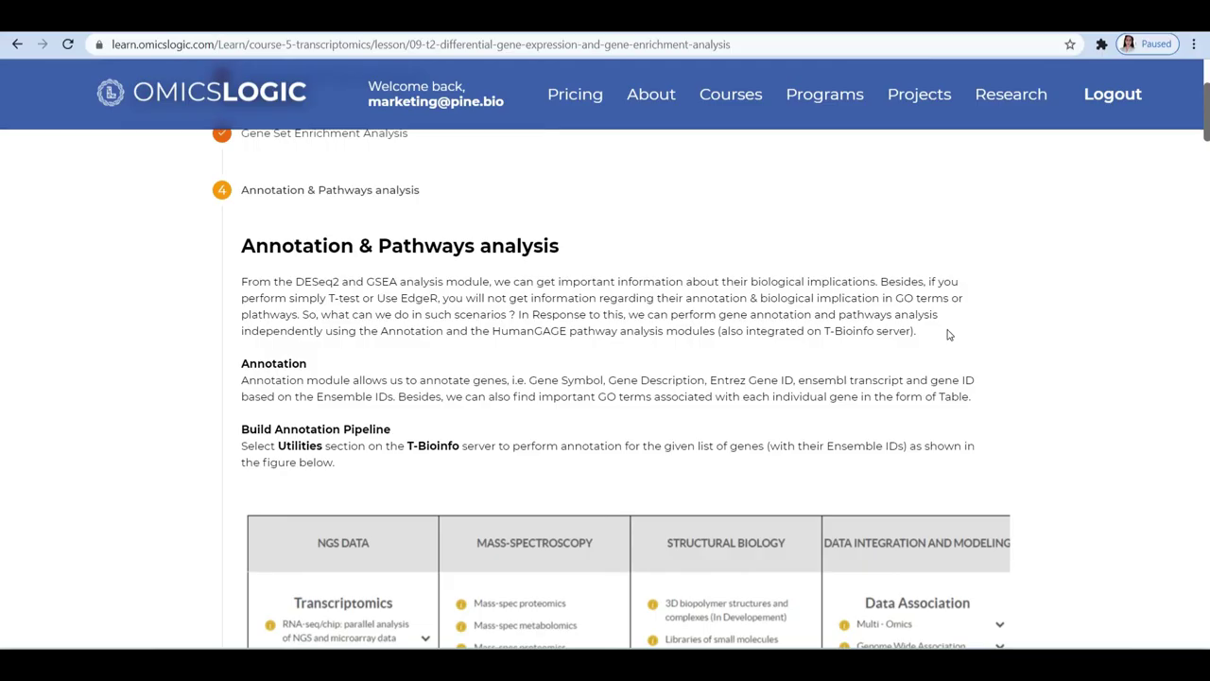
# Step: Review the OmicsLogic lesson on annotation and pathways analysis, through the example data upload to the HumanGAGE pathway analysis section
pyautogui.scroll(-1, 947, 330)
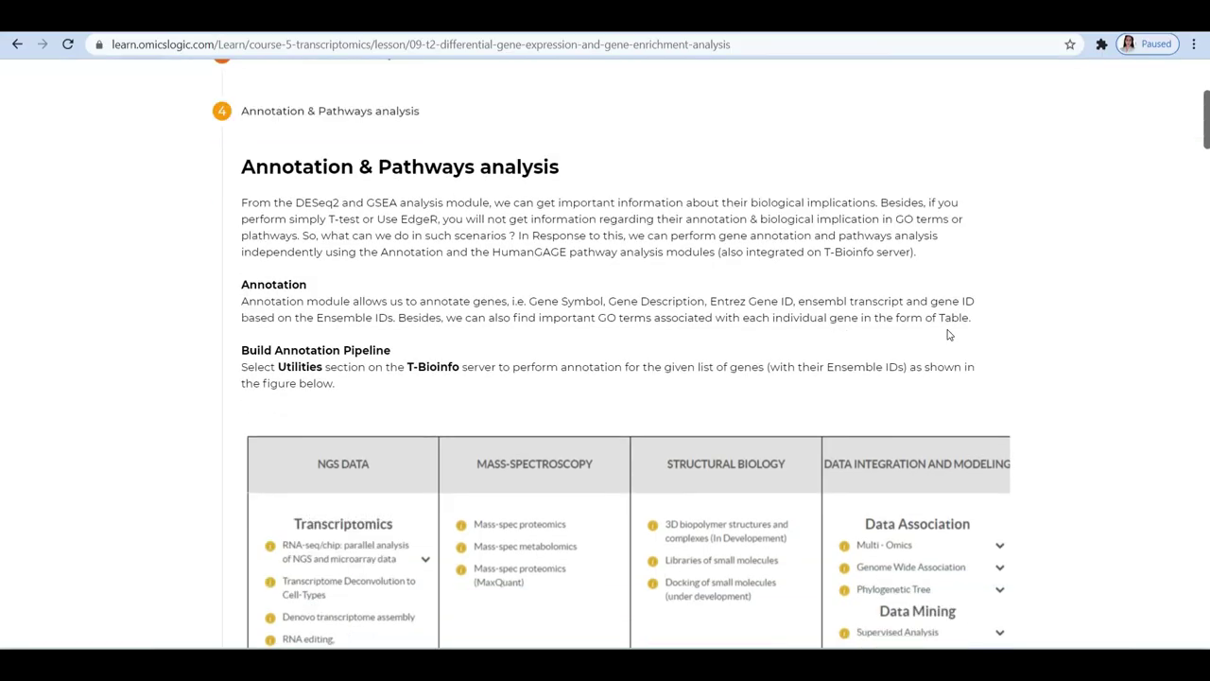
pyautogui.scroll(-5, 949, 334)
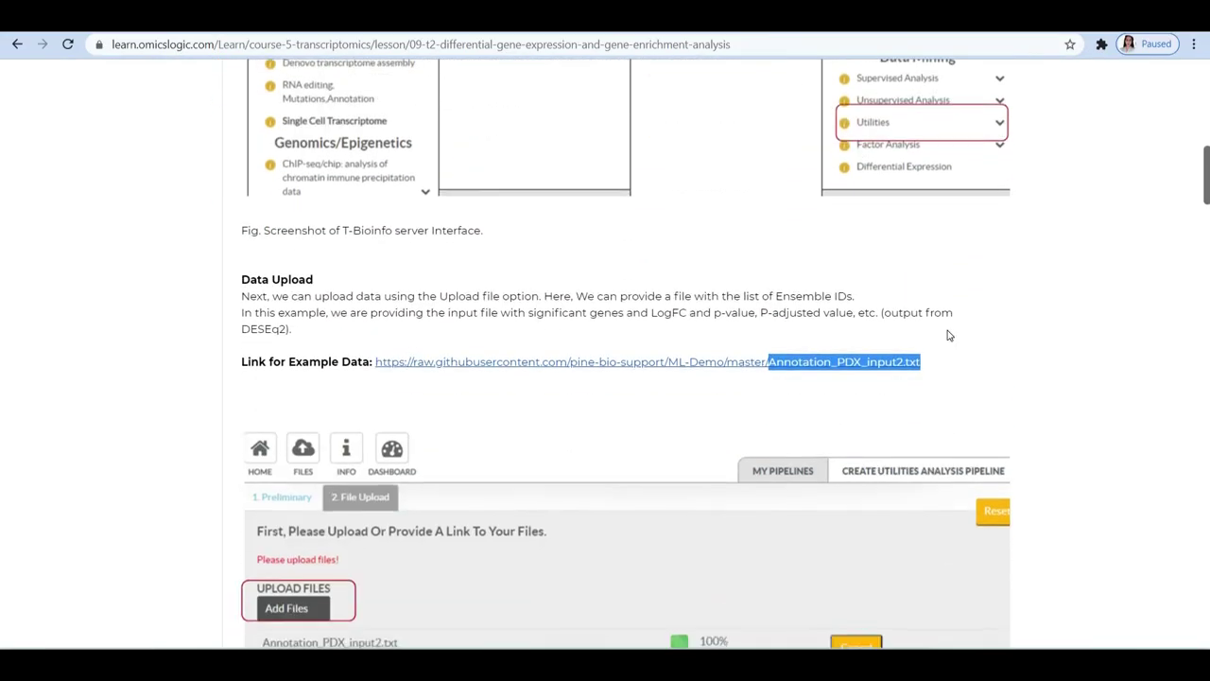
pyautogui.scroll(-11, 949, 335)
pyautogui.scroll(-8, 950, 335)
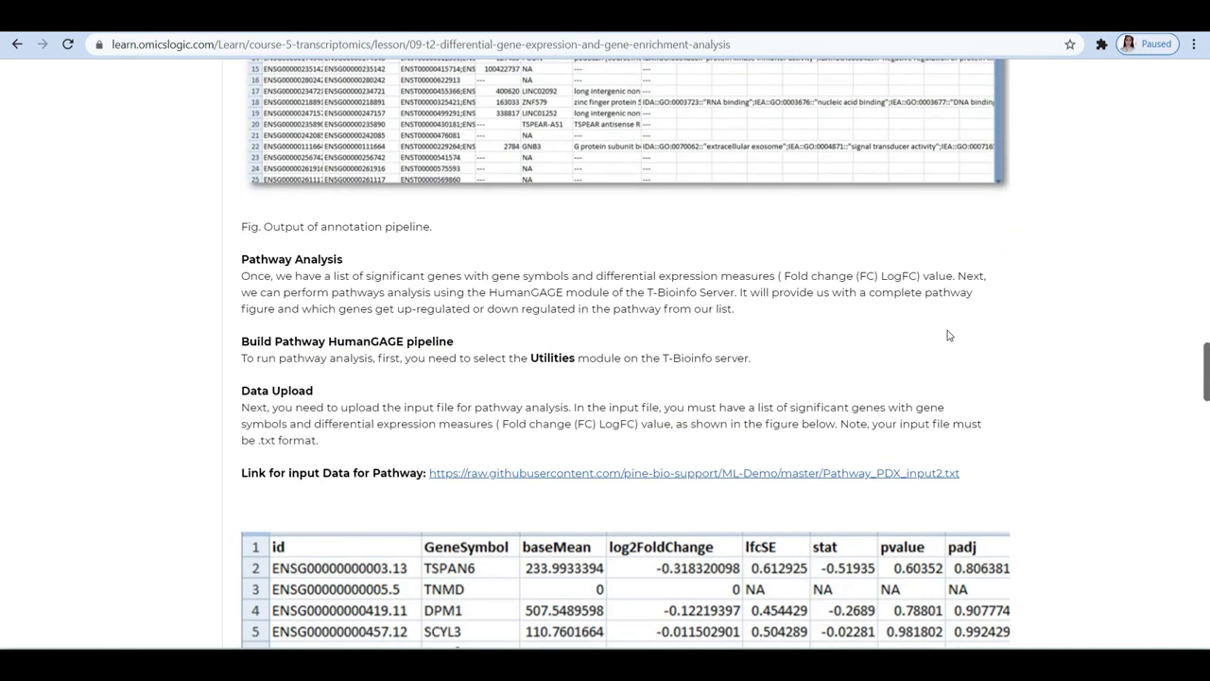